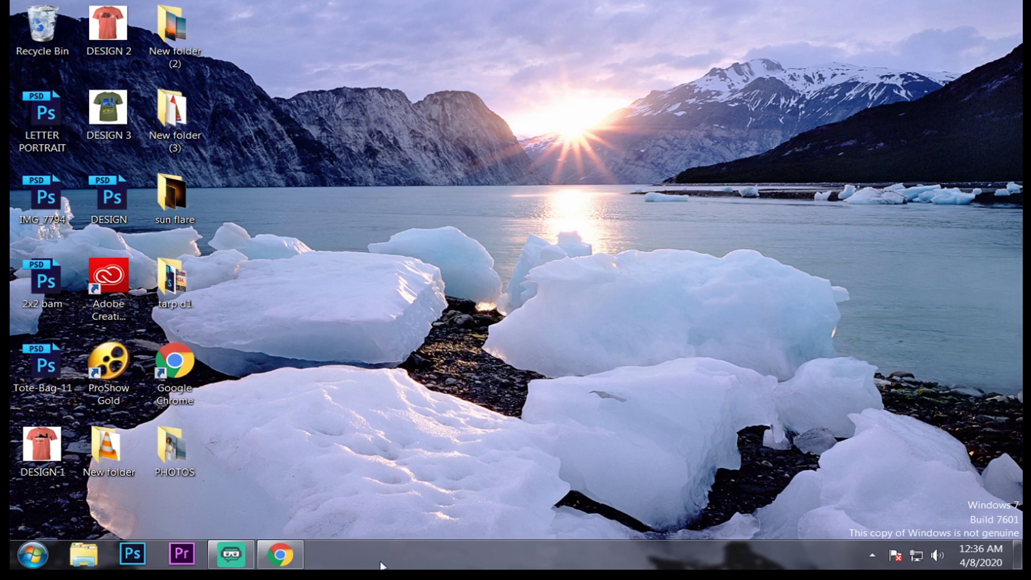
Launch Photoshop, select the Move tool, and minimize it to show the desktop
click(139, 548)
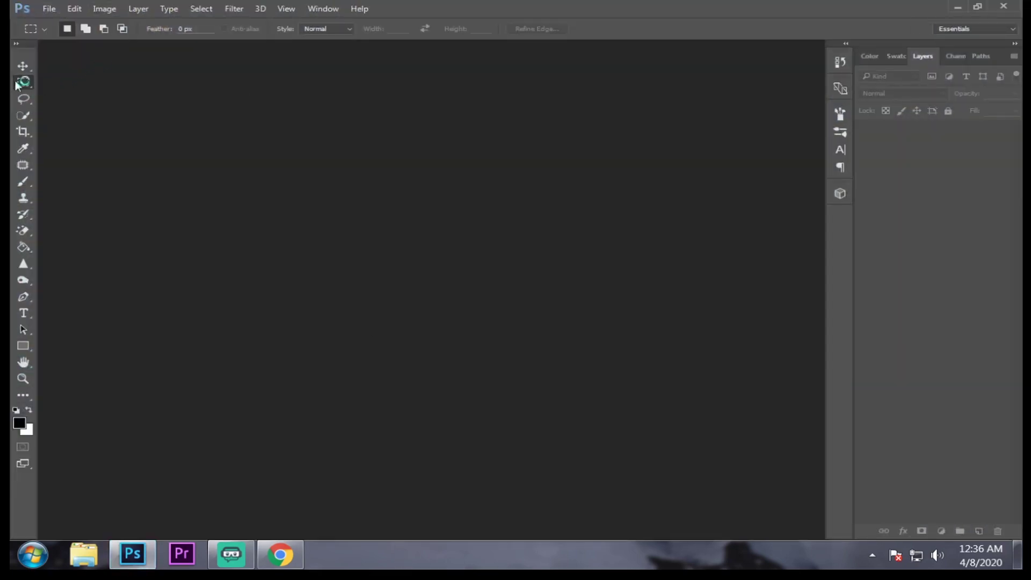
click(23, 65)
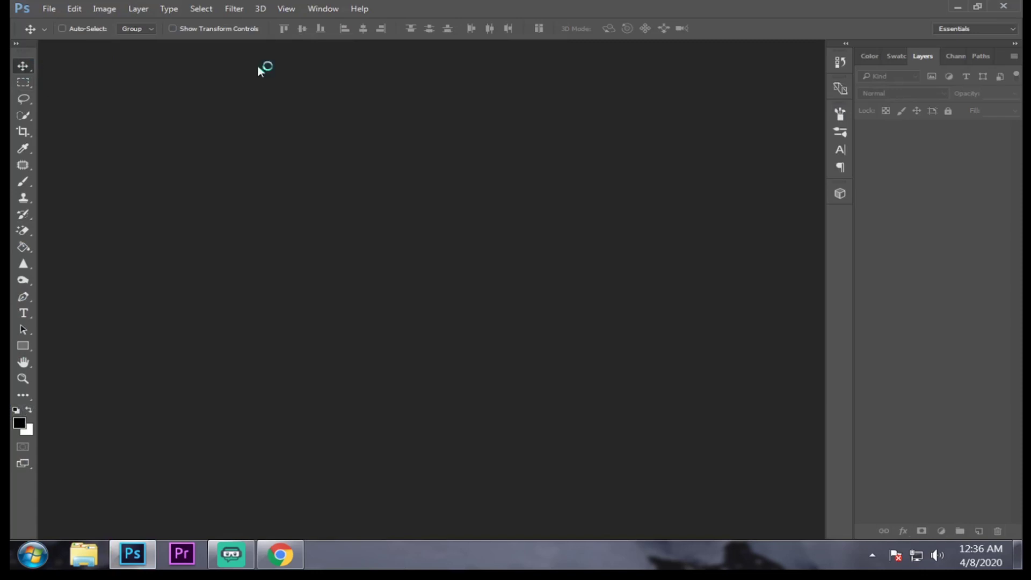
click(958, 7)
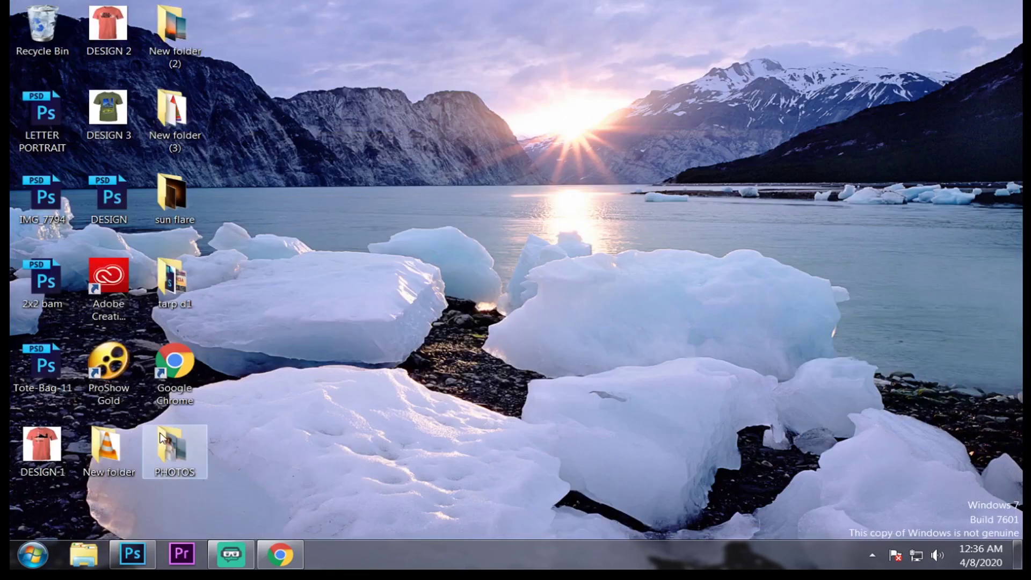
Open all four photos from the PHOTOS folder in Photoshop by dragging them from Explorer
double_click(178, 457)
click(479, 217)
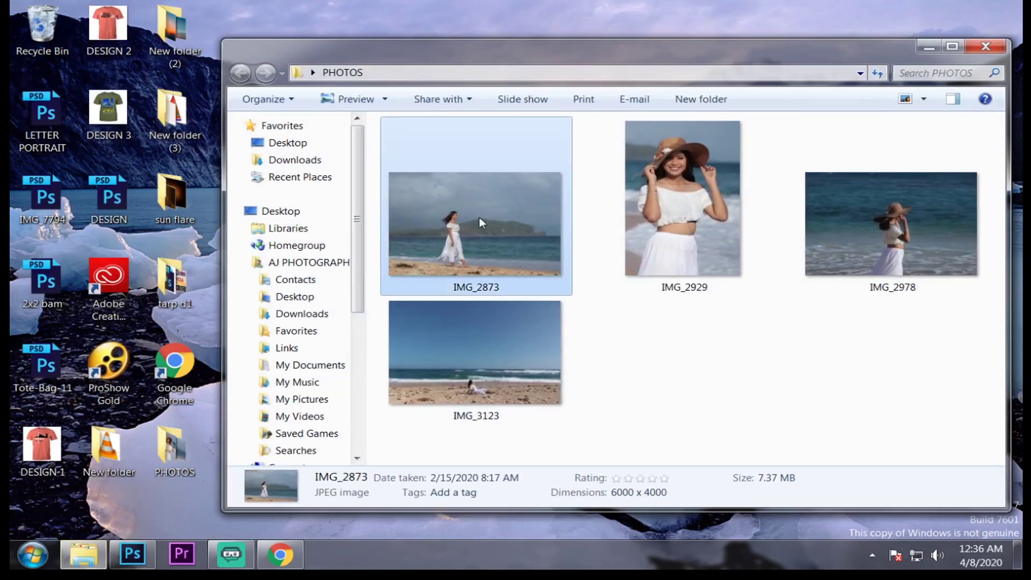
key(ctrl+a)
drag(488, 231, 345, 334)
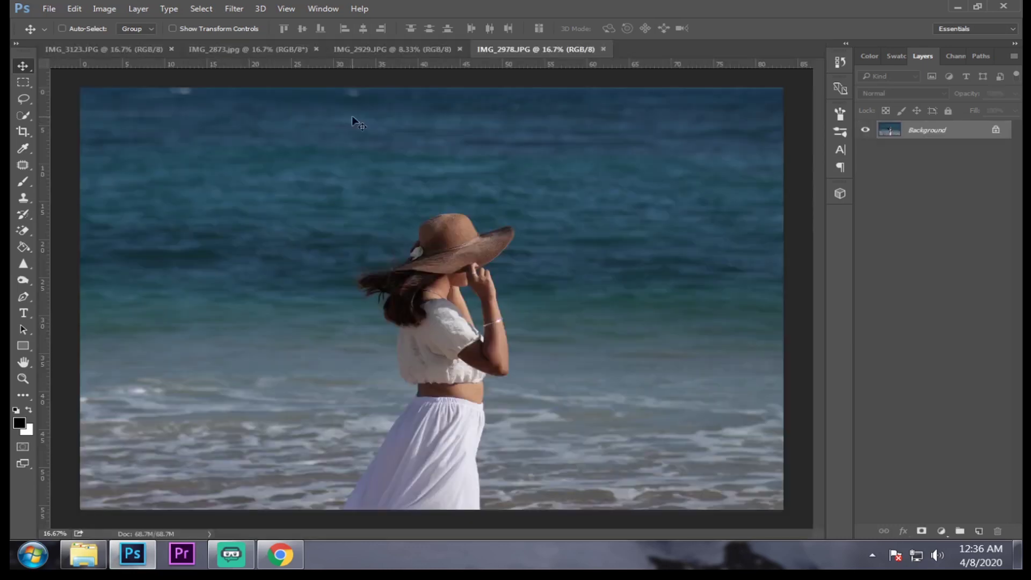
View each of the IMG_2873, IMG_3123, IMG_2929 and IMG_2978 documents, ending on IMG_2873
click(204, 49)
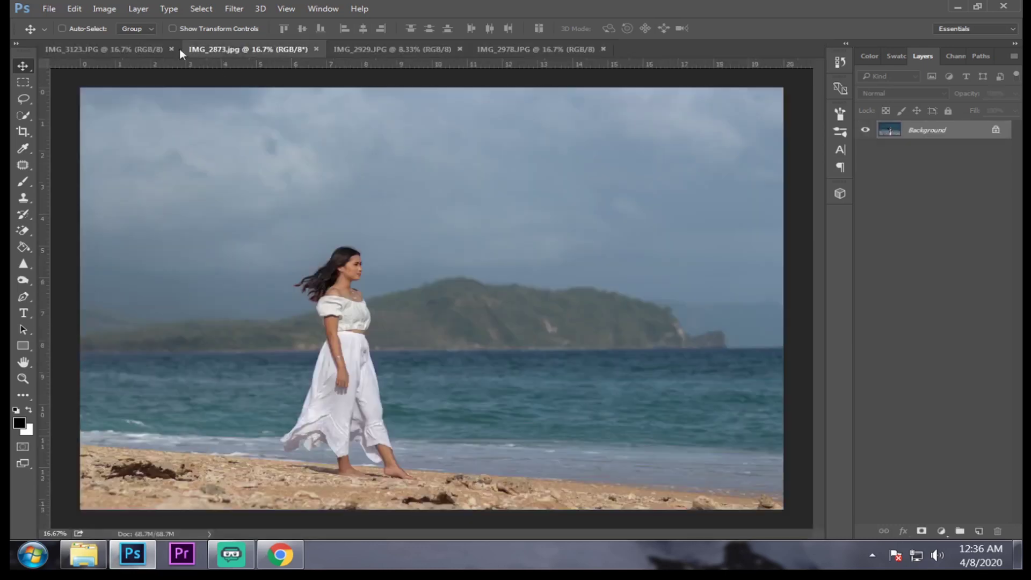
click(105, 49)
click(376, 47)
click(486, 47)
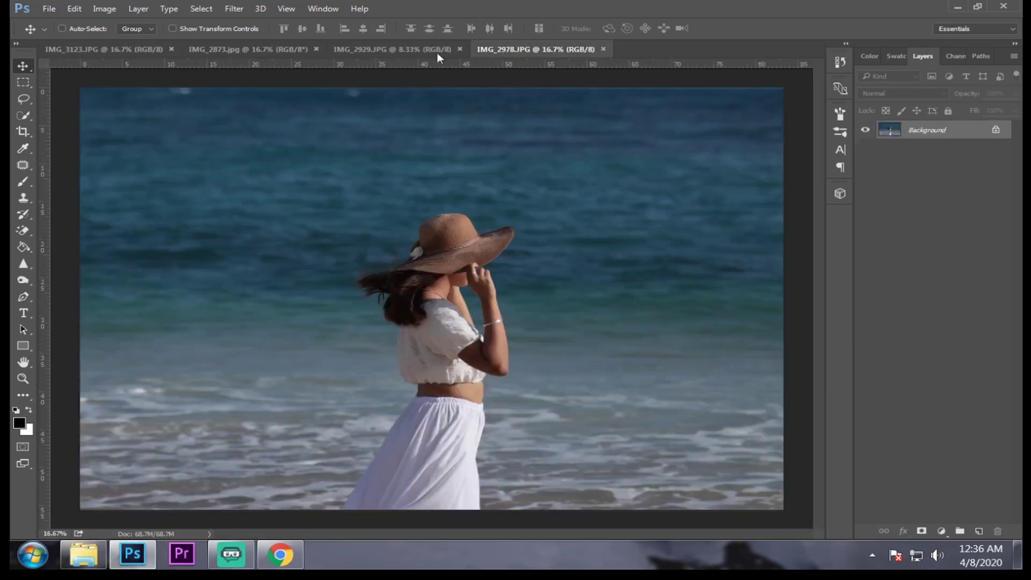
click(260, 54)
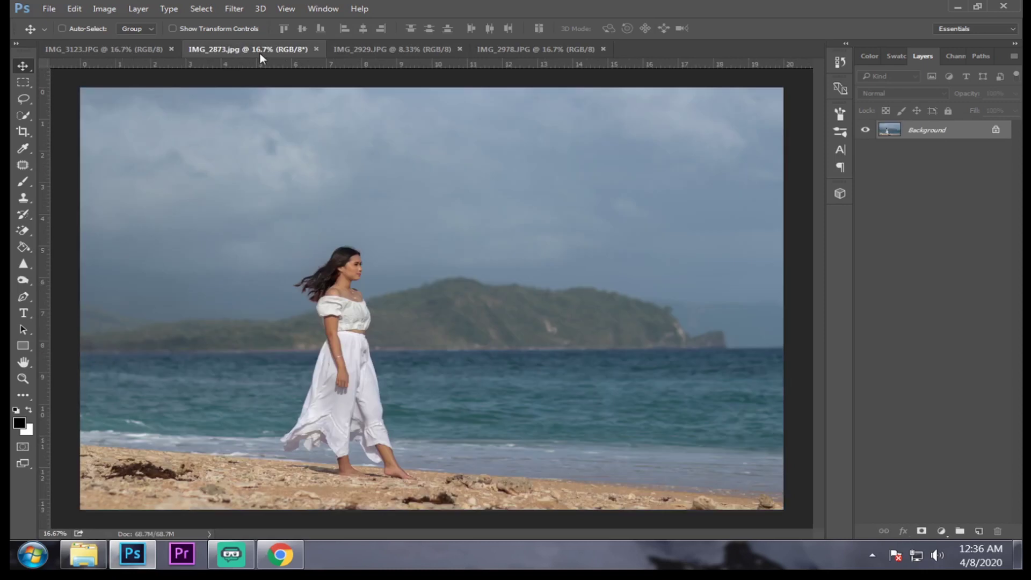
Duplicate IMG_2873's Background layer as Layer 1 with Ctrl+J, undoing the earlier Background copy
right_click(961, 135)
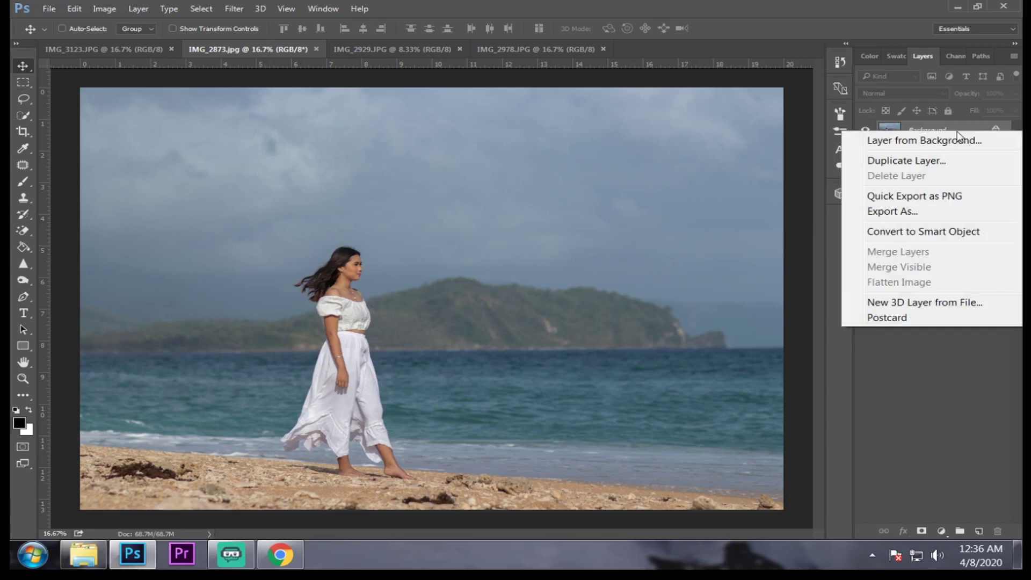
click(919, 163)
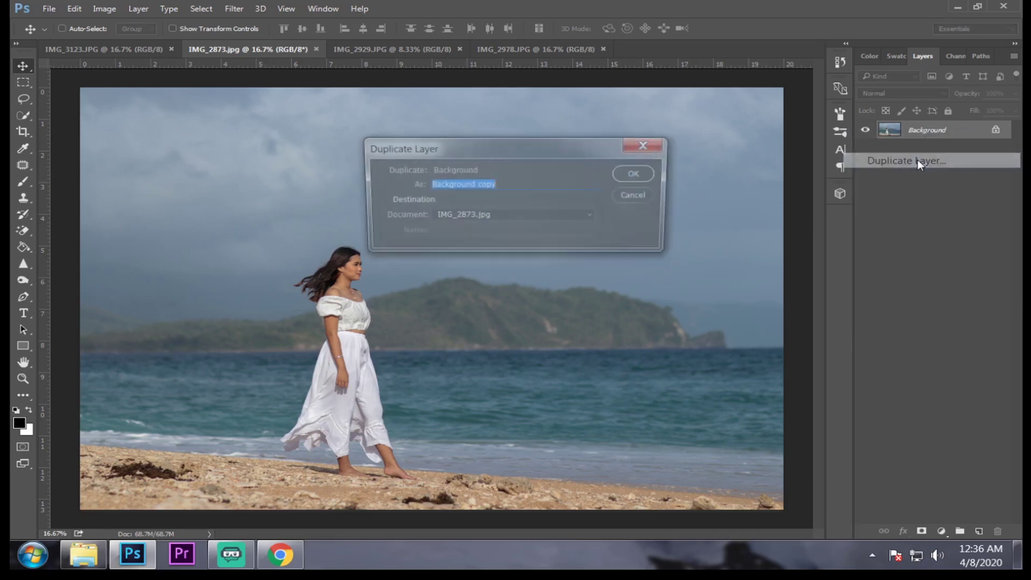
click(641, 176)
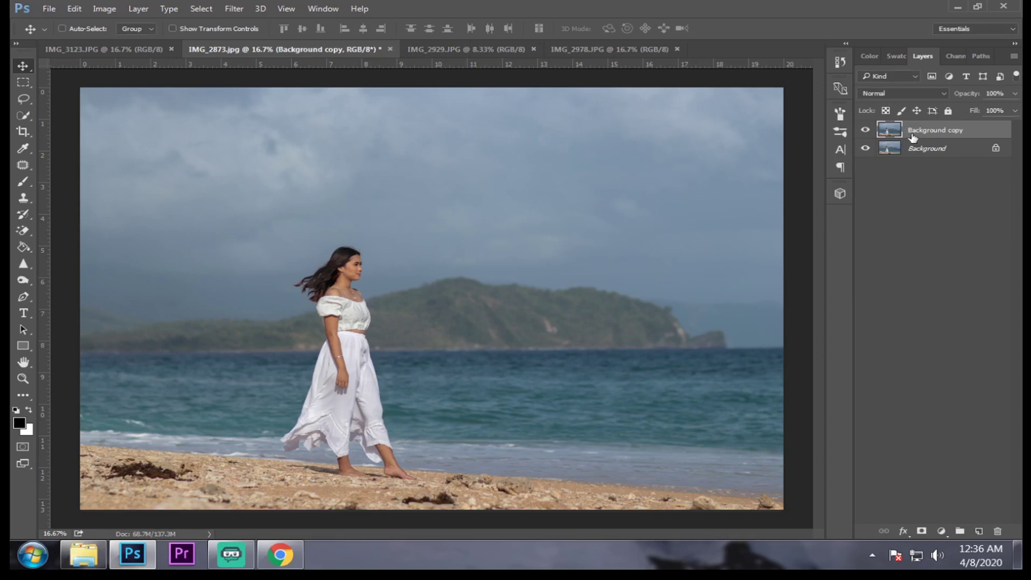
key(ctrl+z)
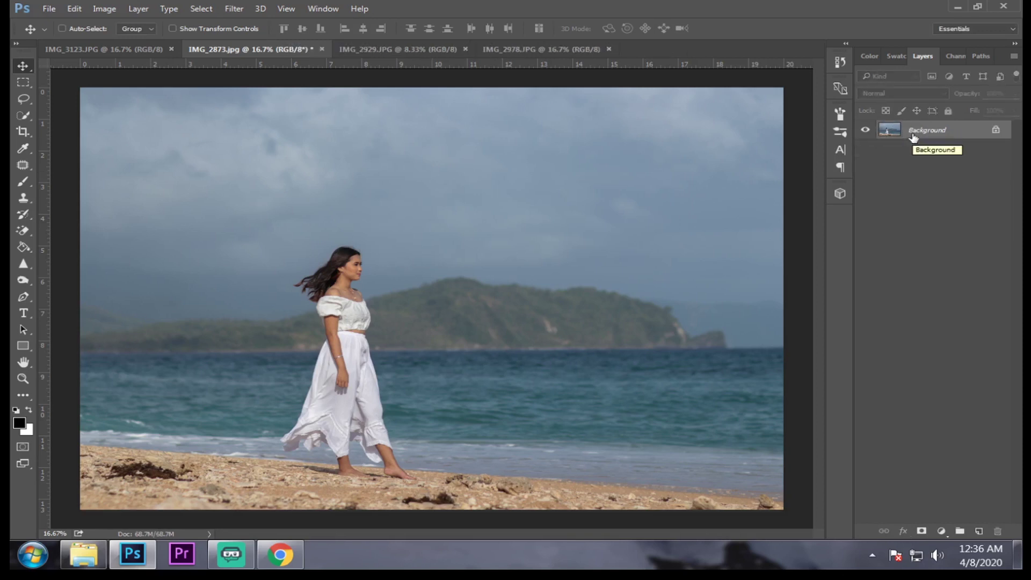
key(ctrl+j)
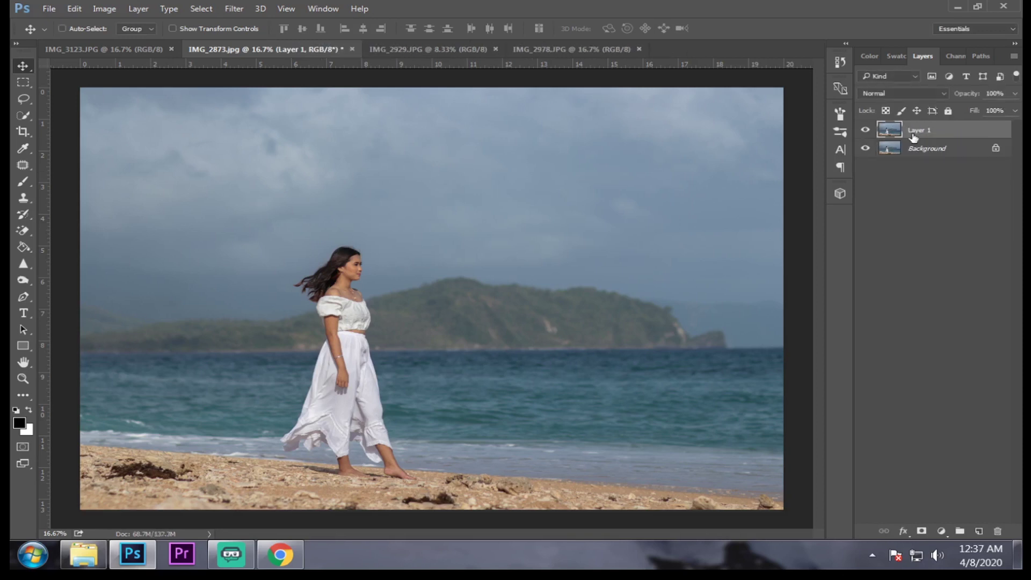
Open the Camera Raw Filter on Layer 1 and preview its Tone Curve, Detail, HSL and Calibration tabs
click(235, 10)
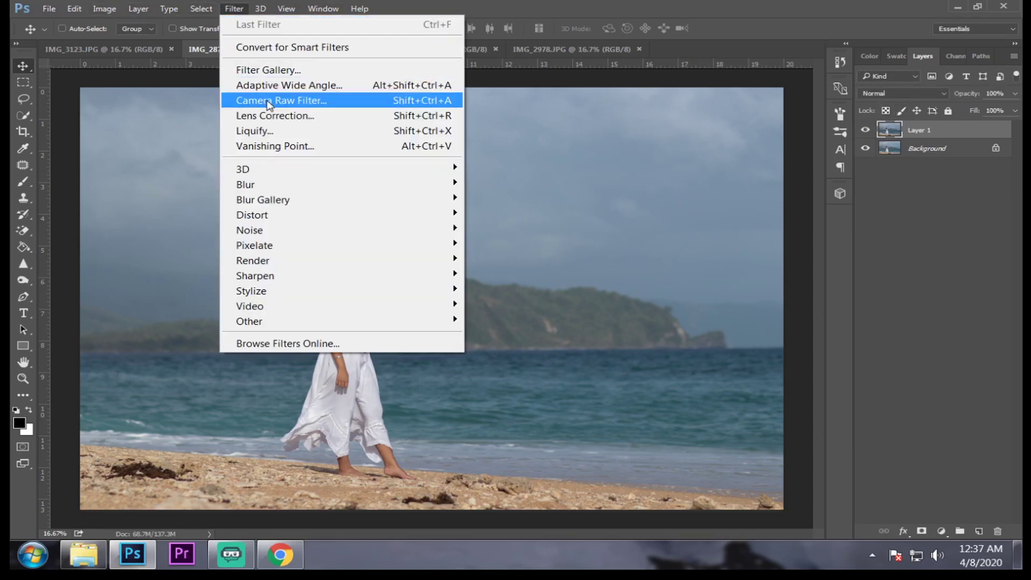
click(268, 102)
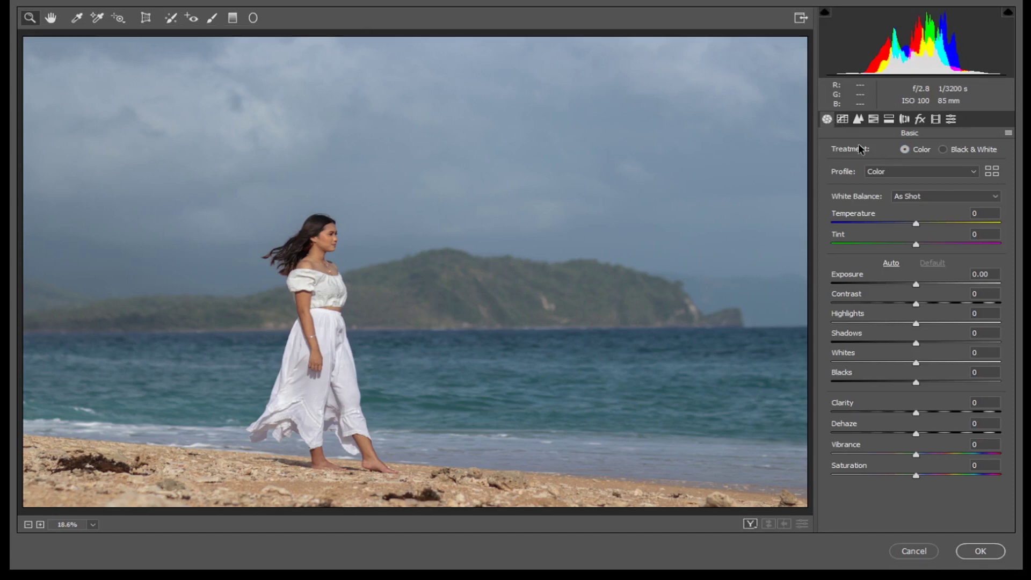
click(843, 119)
click(860, 120)
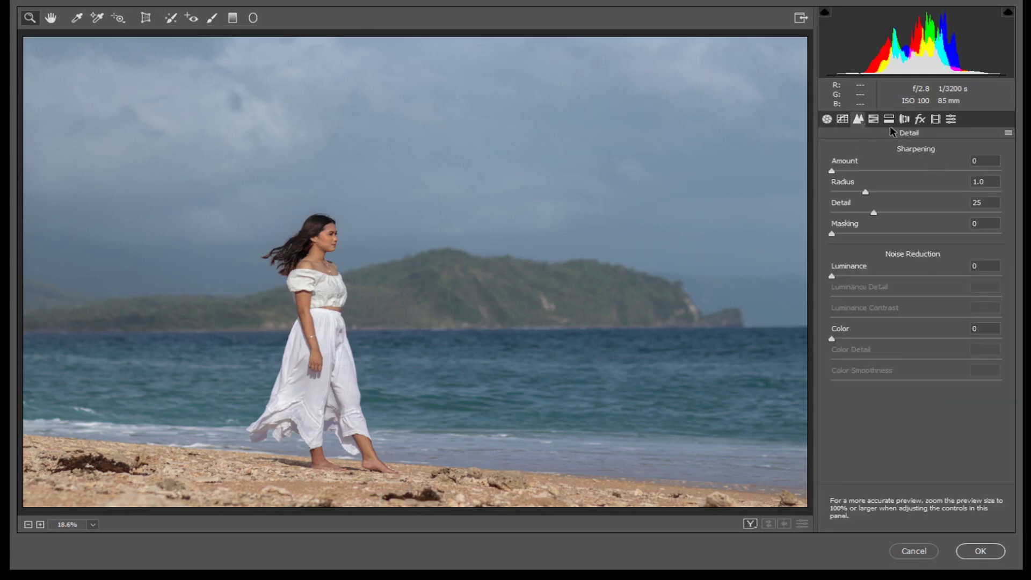
click(874, 119)
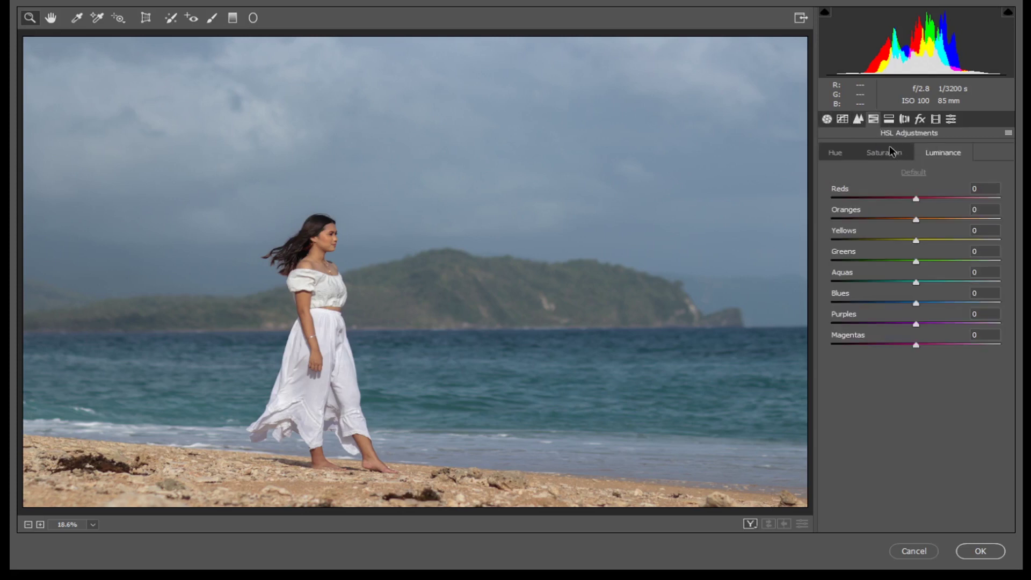
click(936, 121)
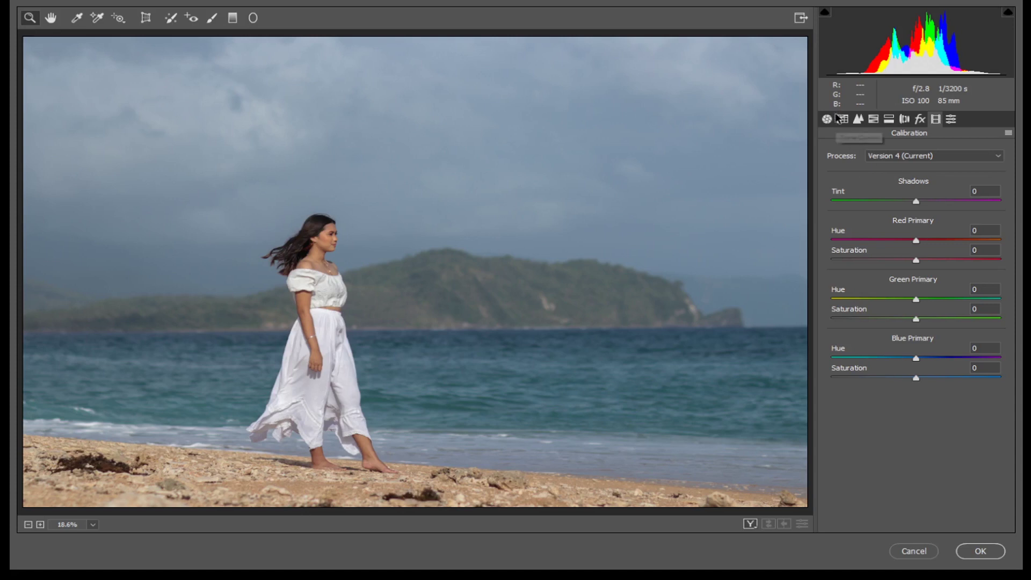
click(828, 119)
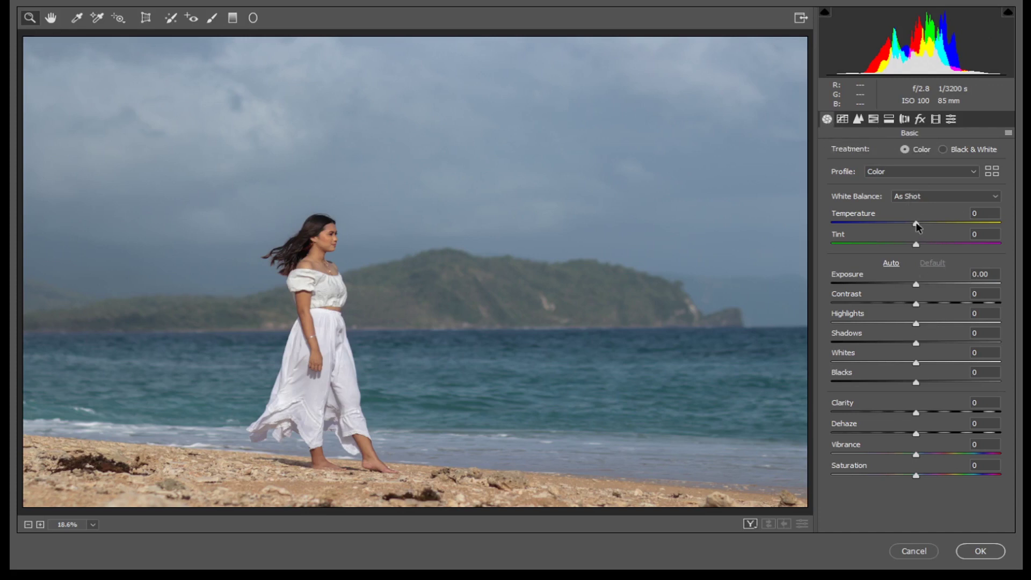
Set Temperature -3, Exposure +0.10, Contrast +8, Highlights -53, Shadows +13, Whites -18, Blacks +8
drag(918, 224, 914, 226)
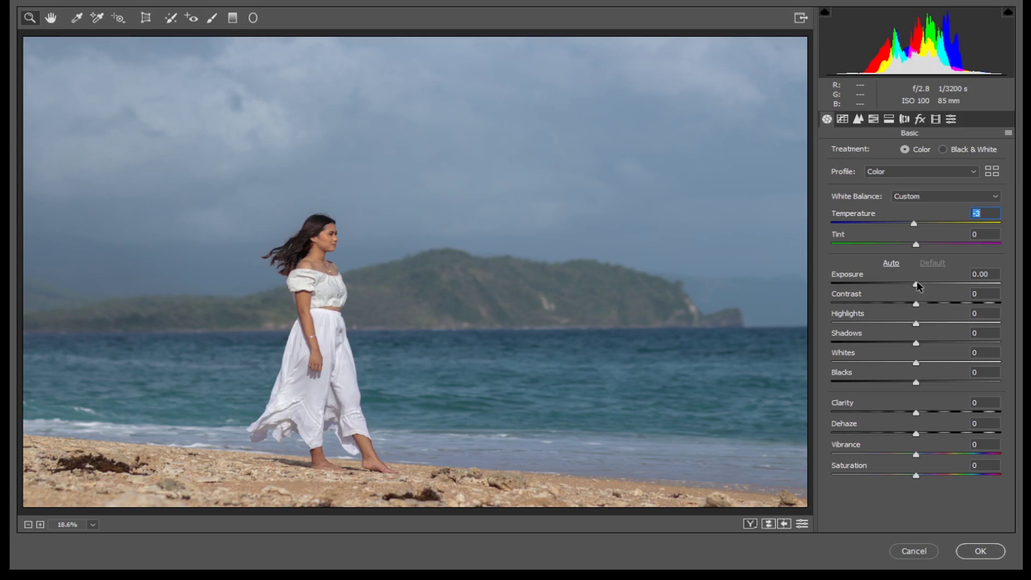
drag(917, 283, 917, 288)
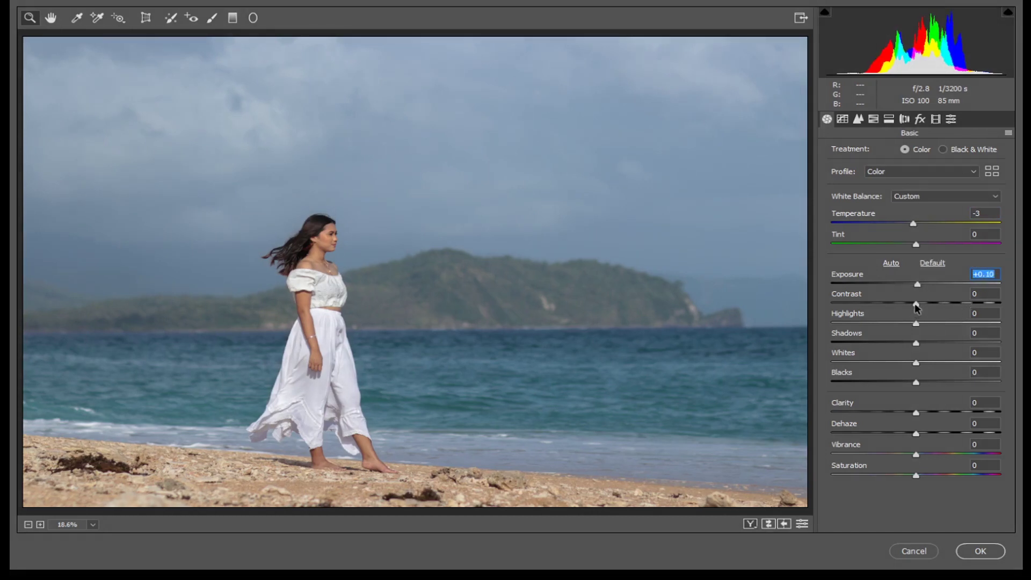
drag(917, 305, 923, 322)
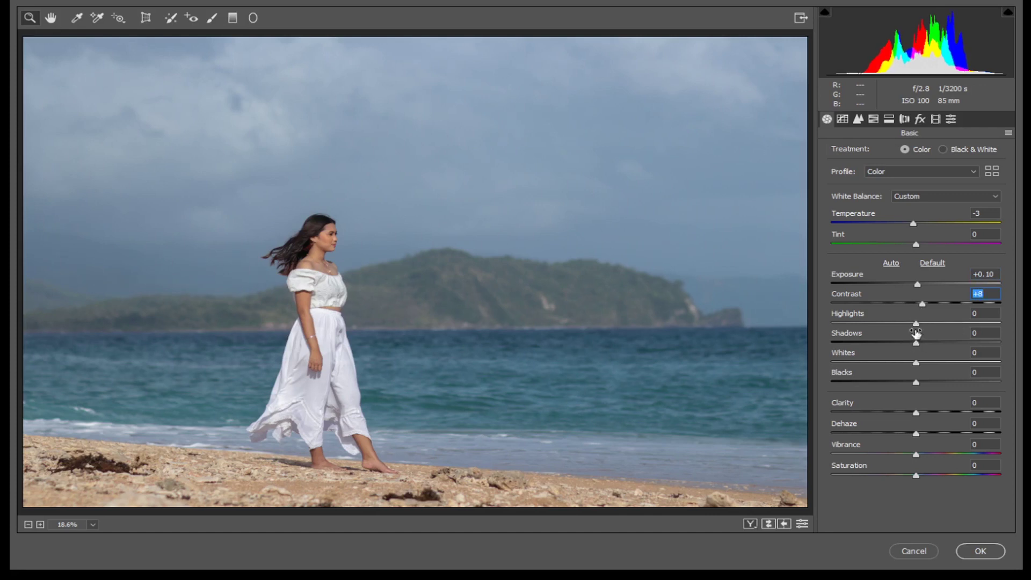
drag(913, 327, 875, 350)
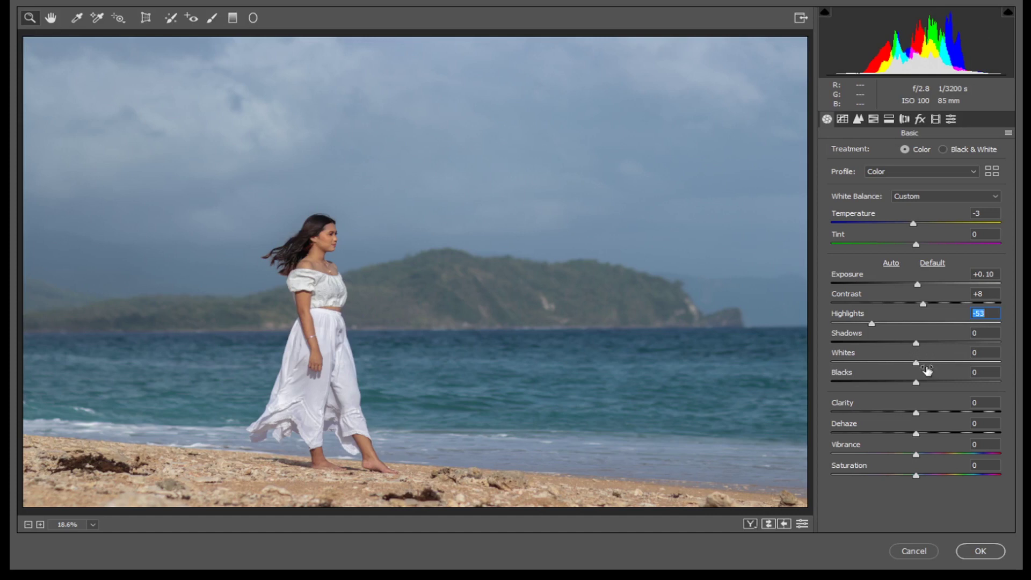
drag(916, 348, 927, 360)
drag(920, 367, 903, 378)
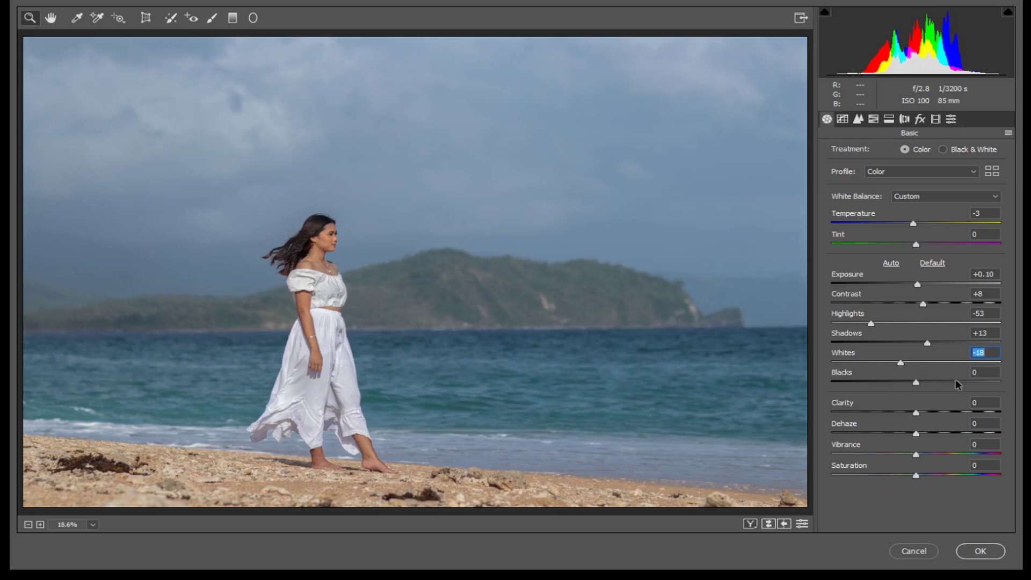
drag(917, 384, 921, 402)
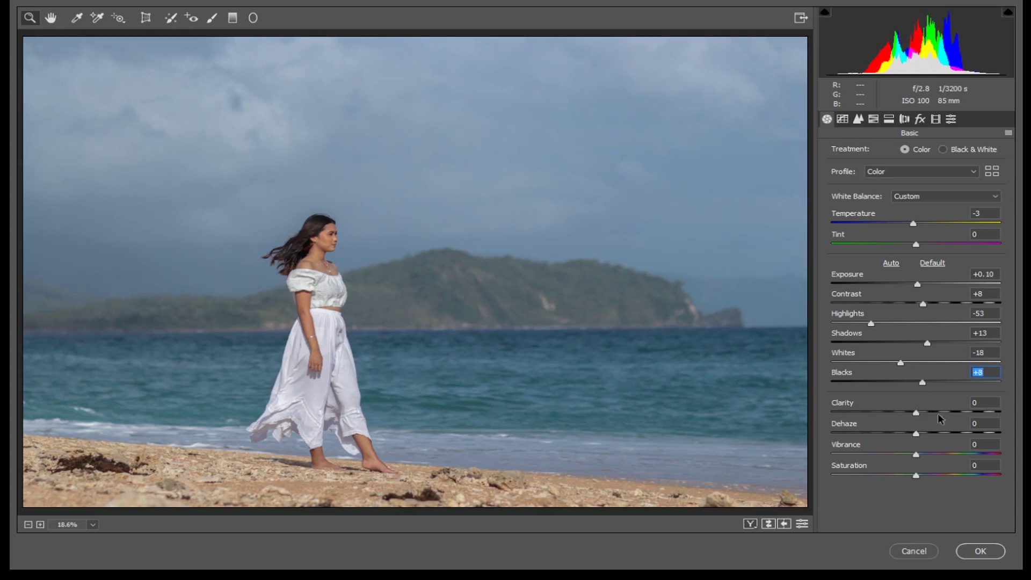
Settle Clarity at +6 after previewing stronger values
drag(917, 413, 918, 418)
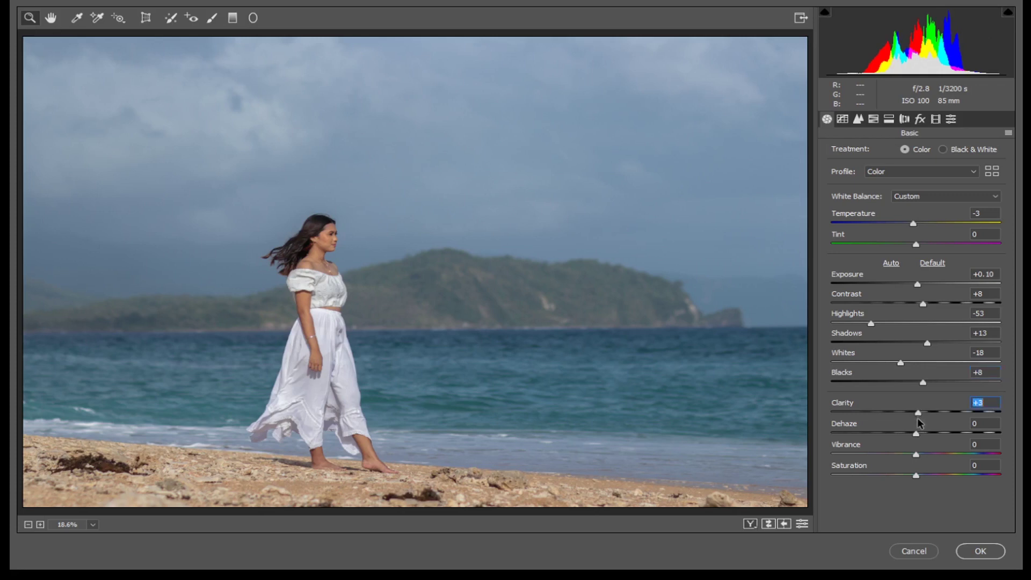
drag(919, 423, 922, 431)
drag(922, 417, 928, 446)
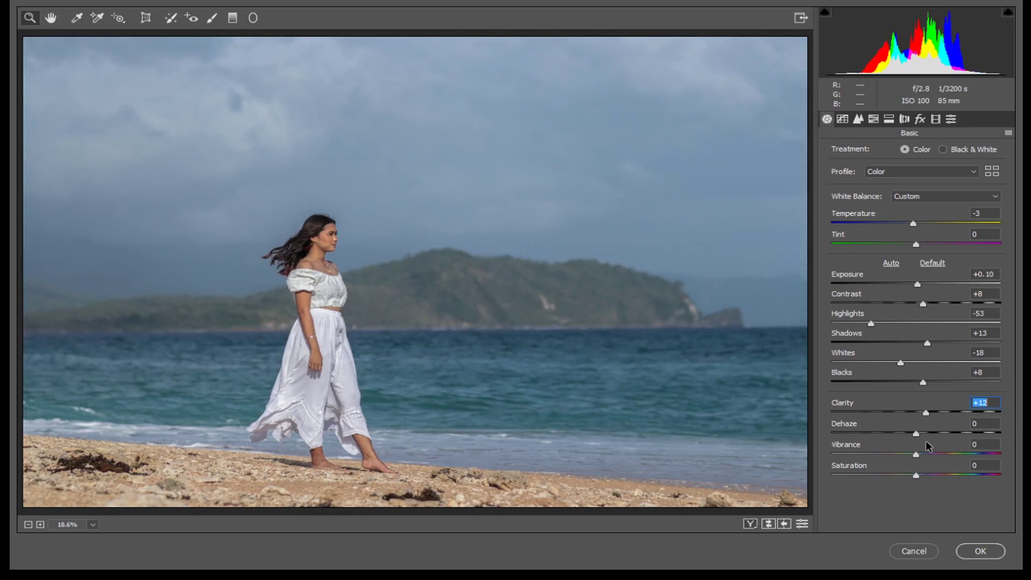
key(Down)
key(Down)
key(Down)
key(Down)
key(Down)
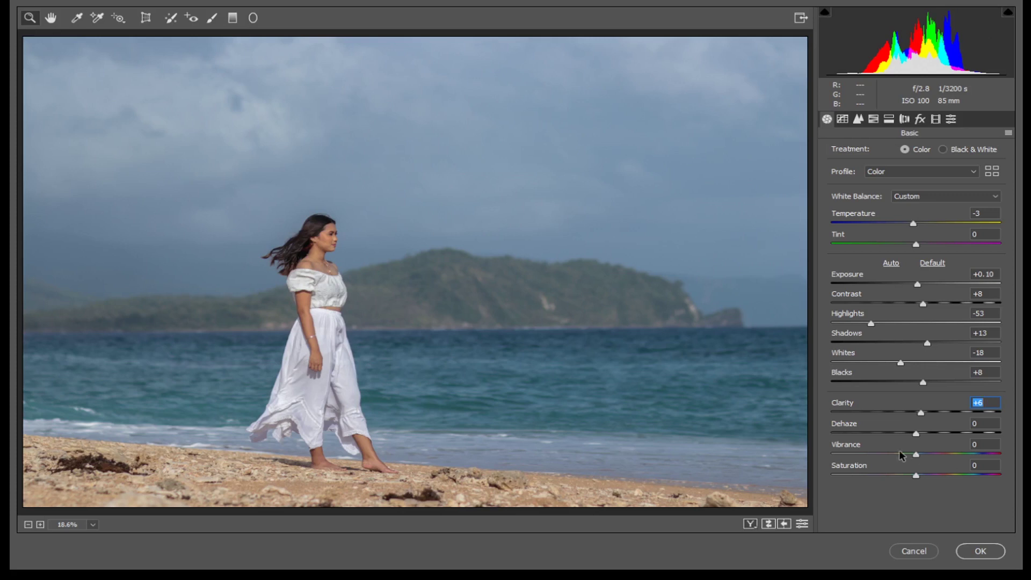
Raise Vibrance to +18 and lower Saturation slightly below zero
click(918, 455)
drag(919, 457, 935, 471)
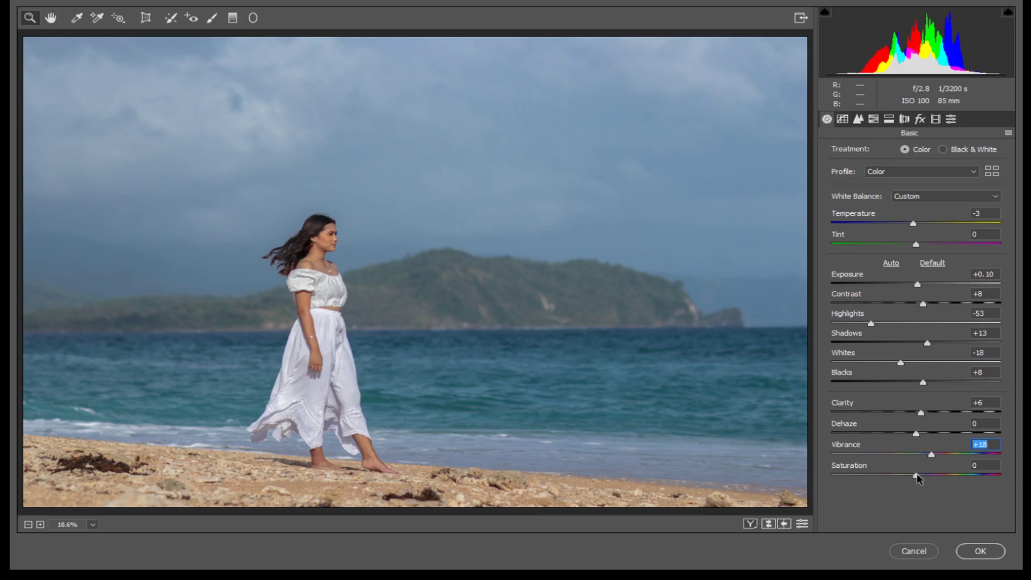
drag(918, 477, 916, 483)
Add shadow, lower-midtone and midtone points to the RGB point tone curve
click(842, 120)
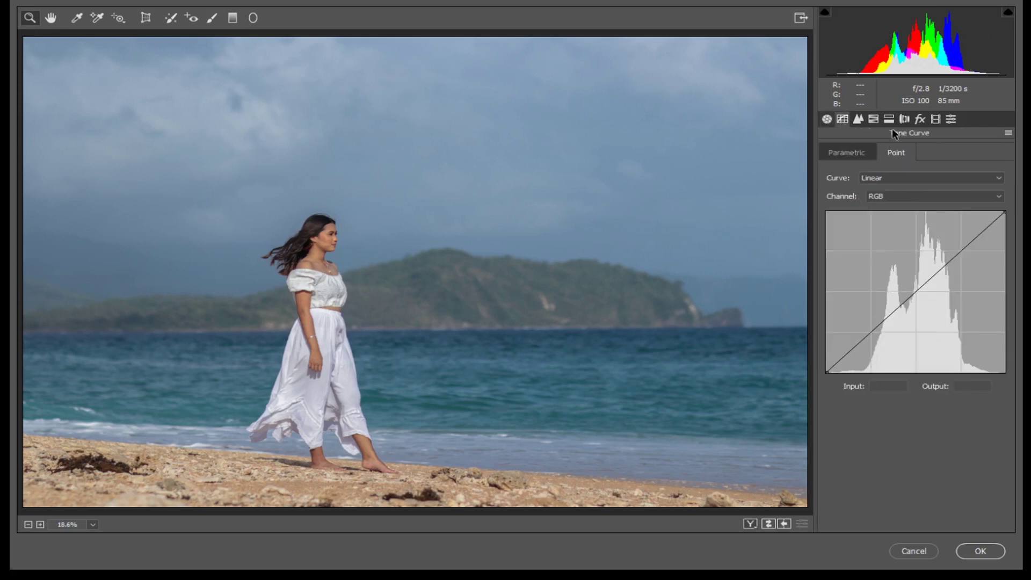
click(871, 332)
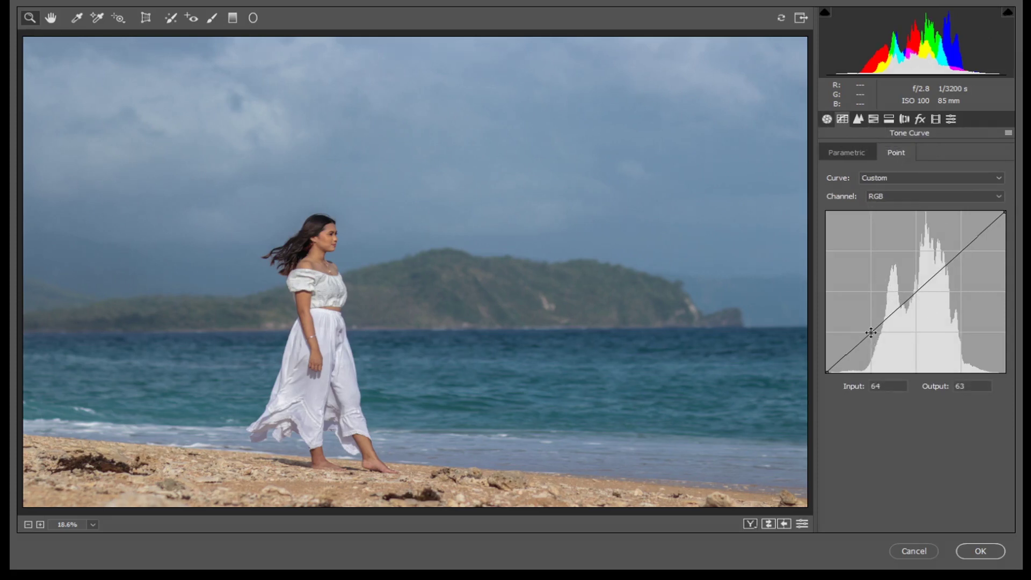
click(918, 291)
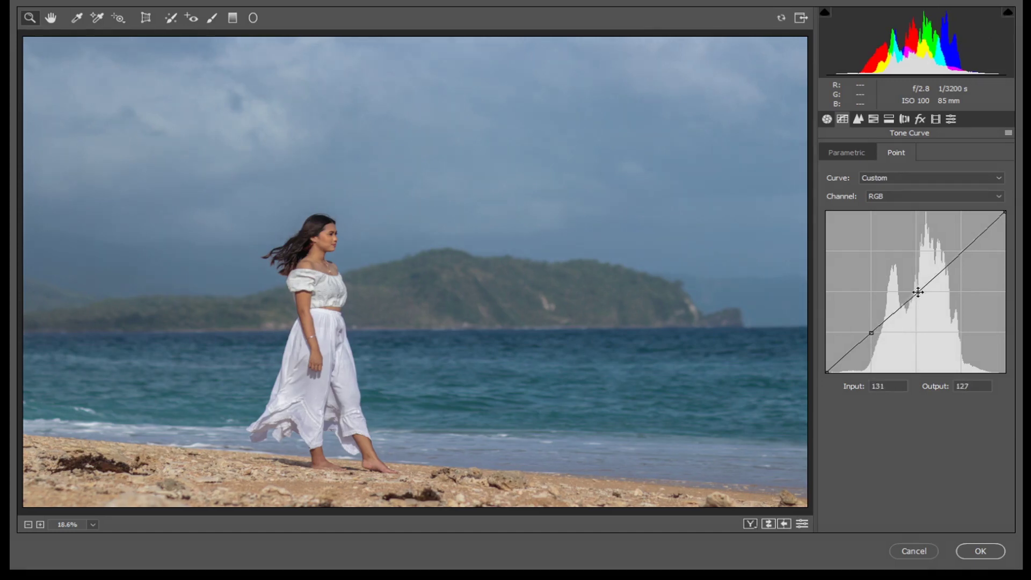
click(961, 252)
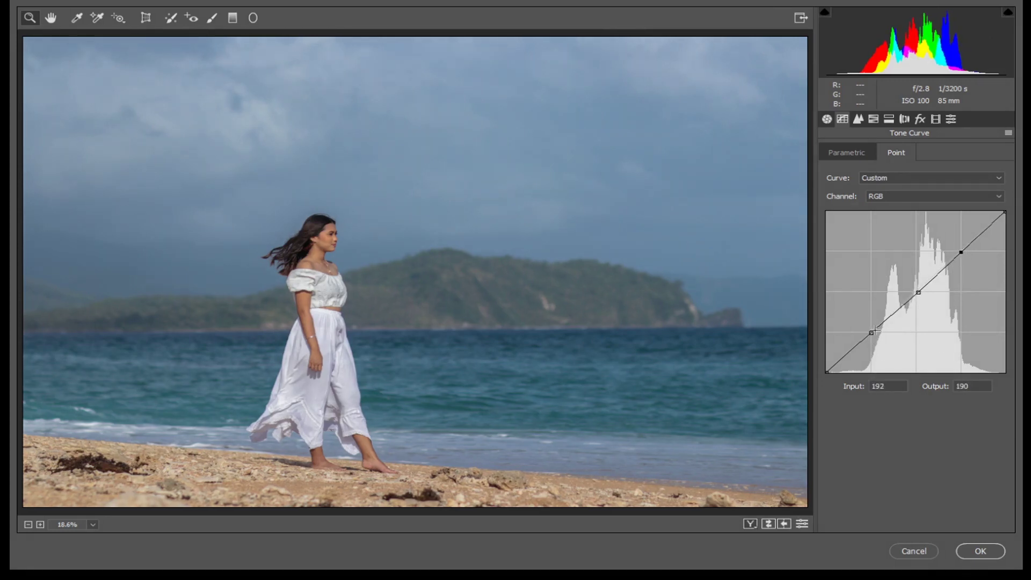
Nudge the curve points into a gentle S, darkening shadows and lifting midtones to input 124, output 133
drag(871, 332, 873, 335)
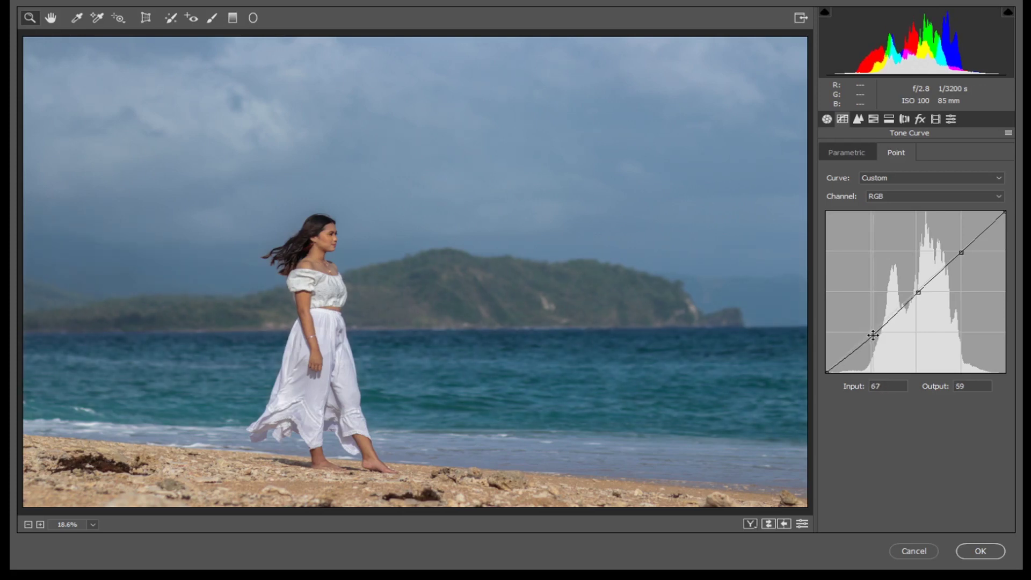
drag(919, 293, 914, 288)
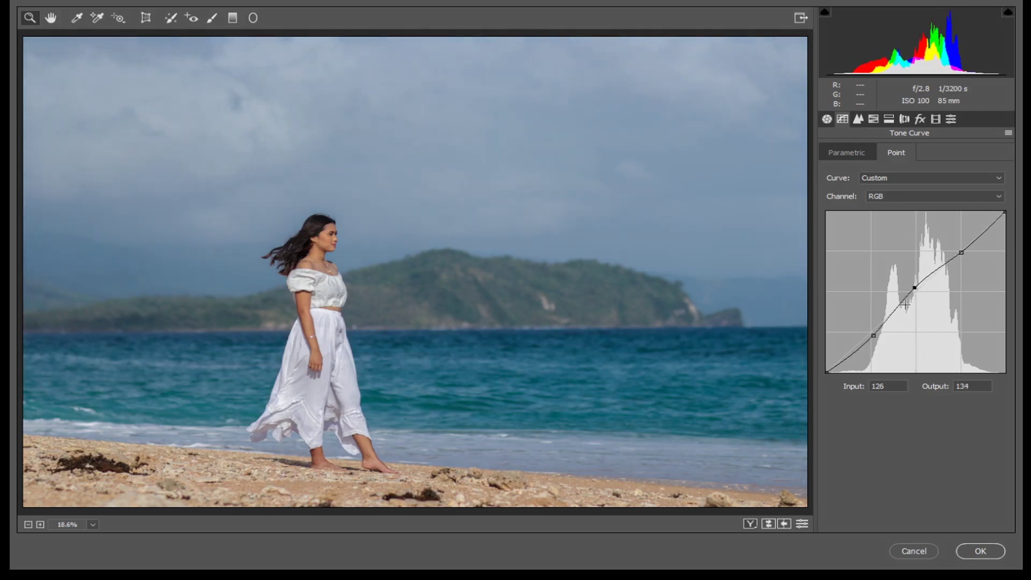
drag(873, 336, 872, 337)
drag(915, 288, 914, 289)
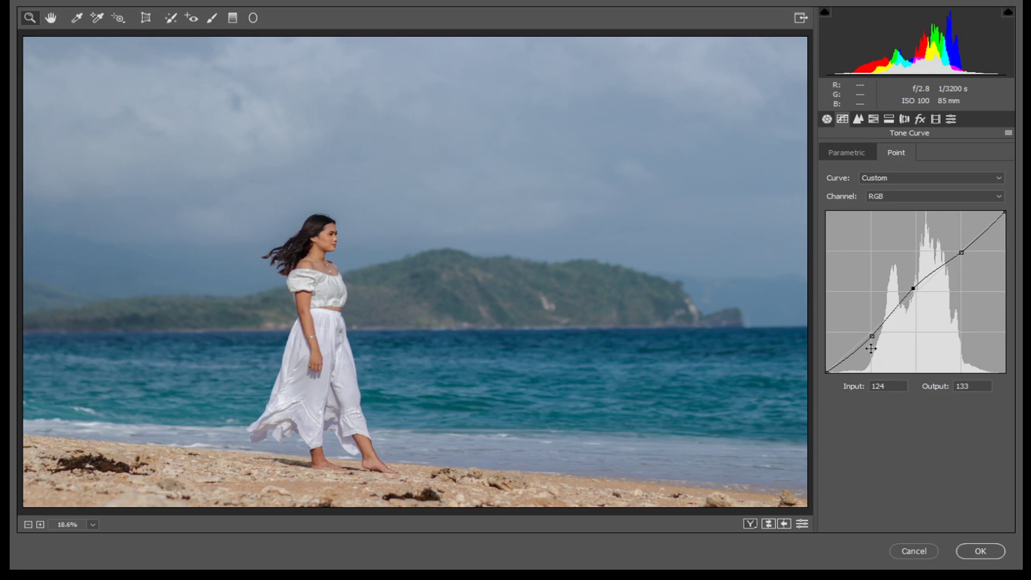
click(859, 119)
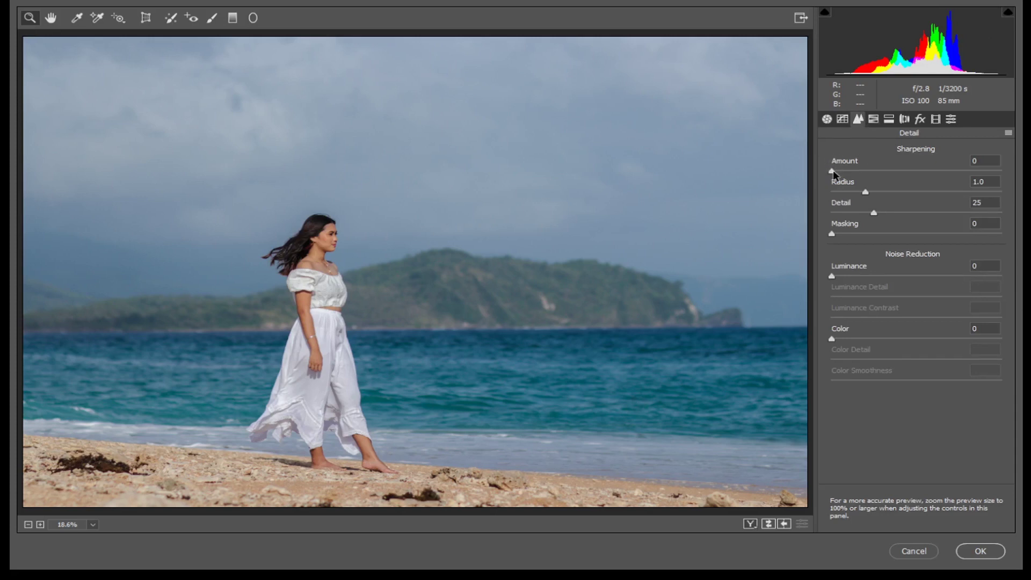
Set sharpening Amount to 8, checking it zoomed in on the woman's face
drag(833, 174, 847, 175)
click(365, 244)
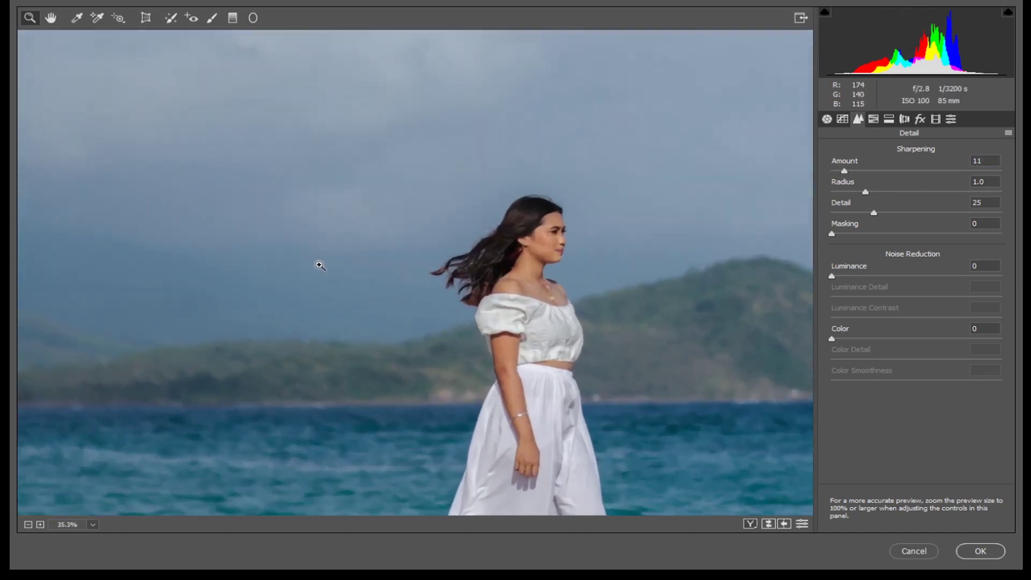
click(593, 266)
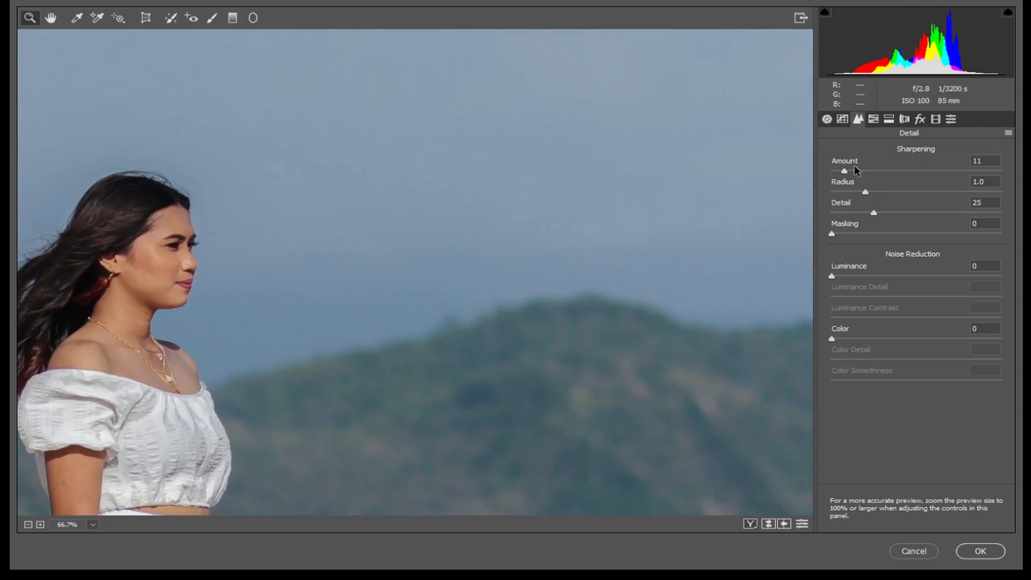
drag(843, 169, 843, 179)
Set Luminance noise reduction to 13 and fit the whole photo in the preview
right_click(224, 305)
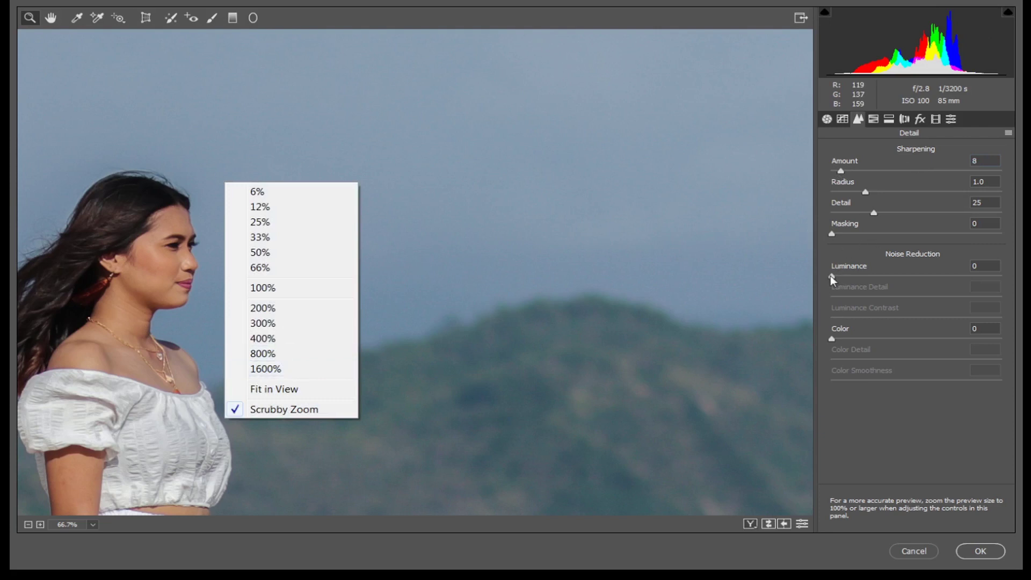
drag(833, 277, 856, 300)
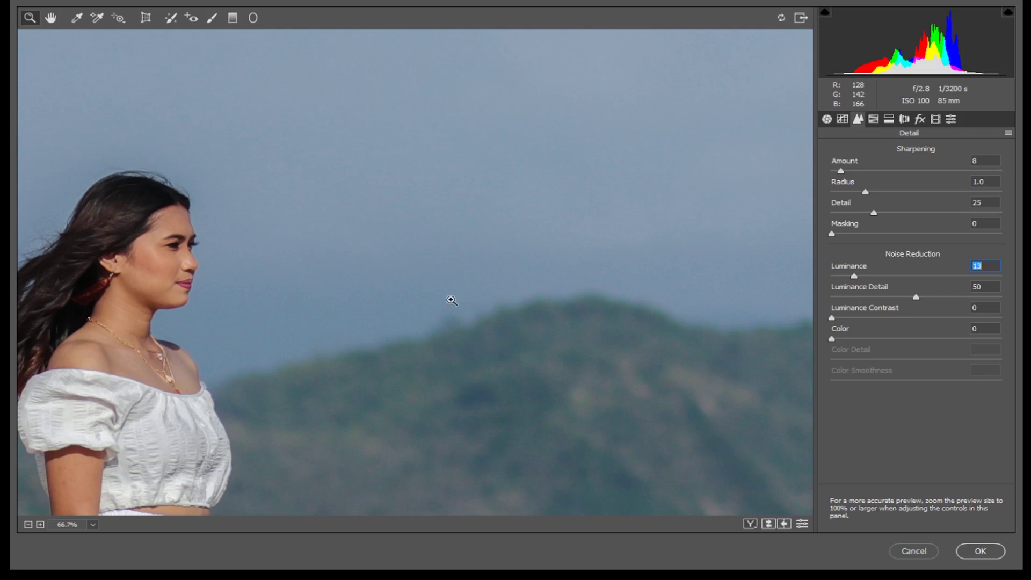
right_click(451, 301)
click(517, 390)
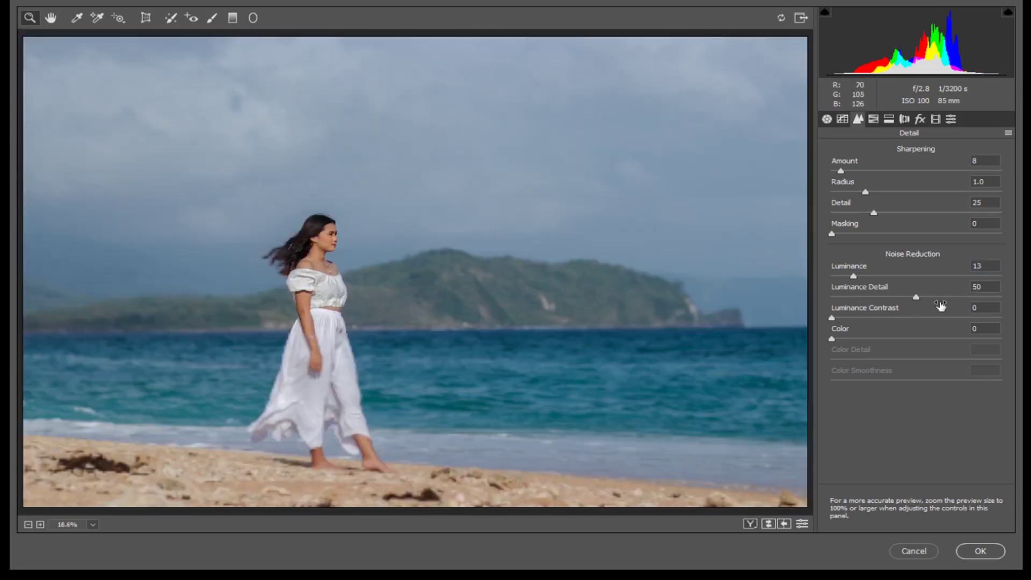
click(937, 120)
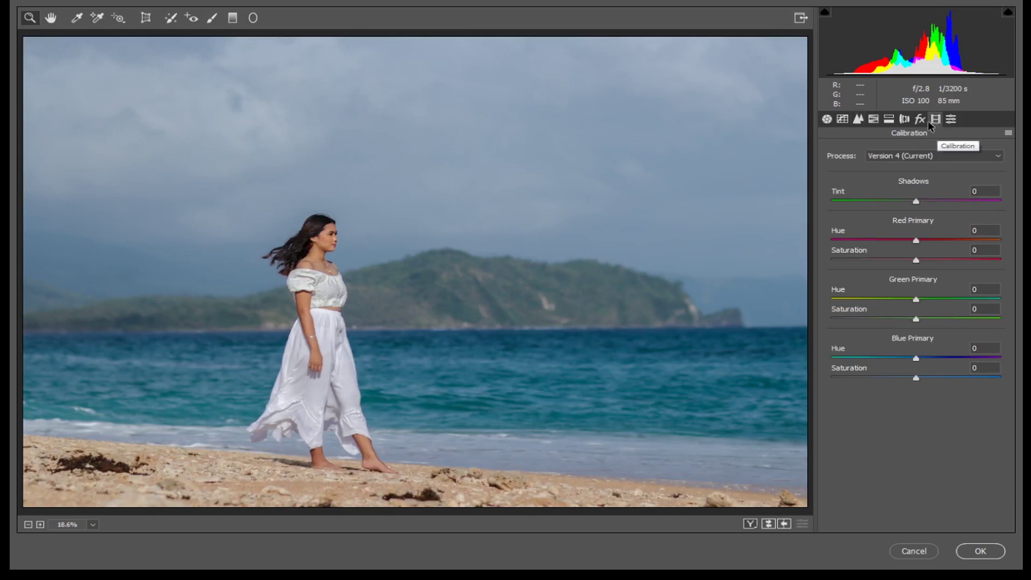
Drag the Calibration tab's Blue Primary Hue to -100, turning the sky and sea teal
click(874, 119)
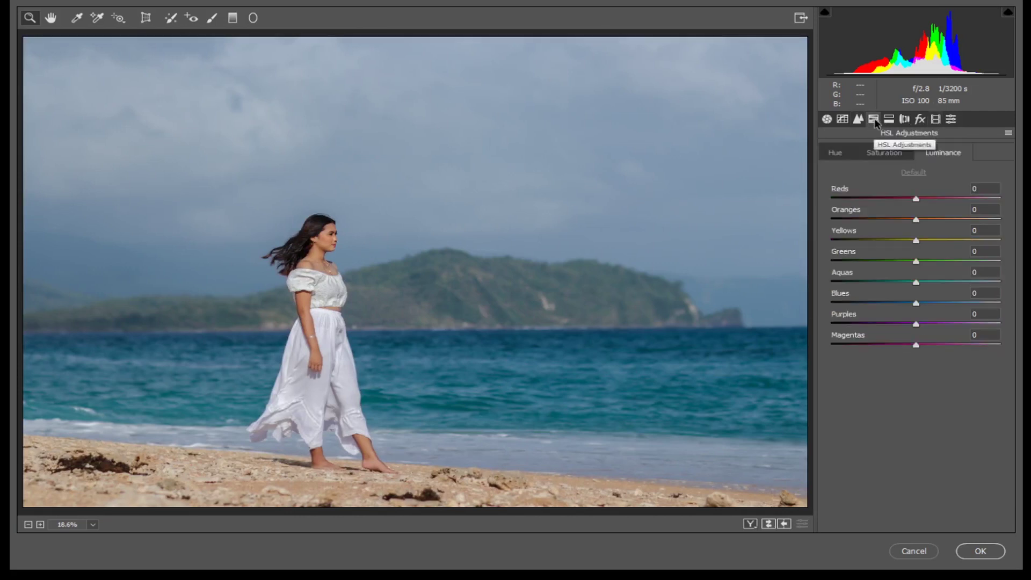
click(937, 120)
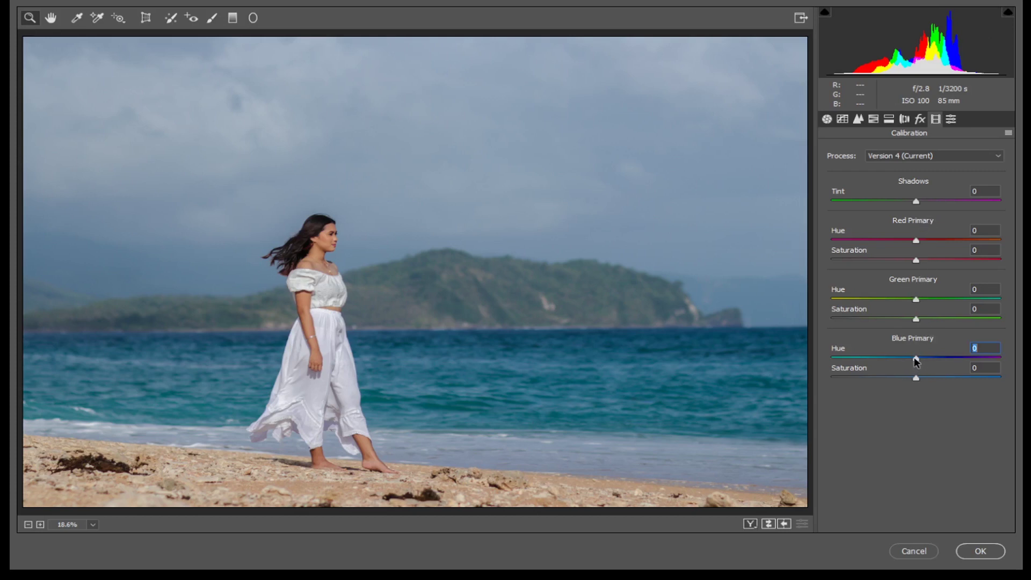
drag(917, 362, 912, 365)
drag(912, 361, 1002, 371)
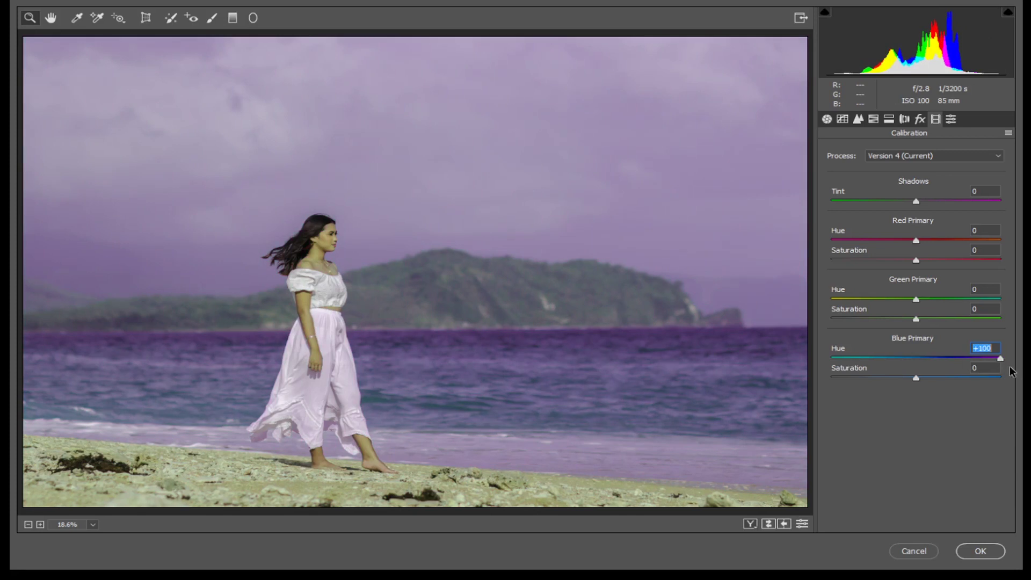
drag(1001, 361, 831, 353)
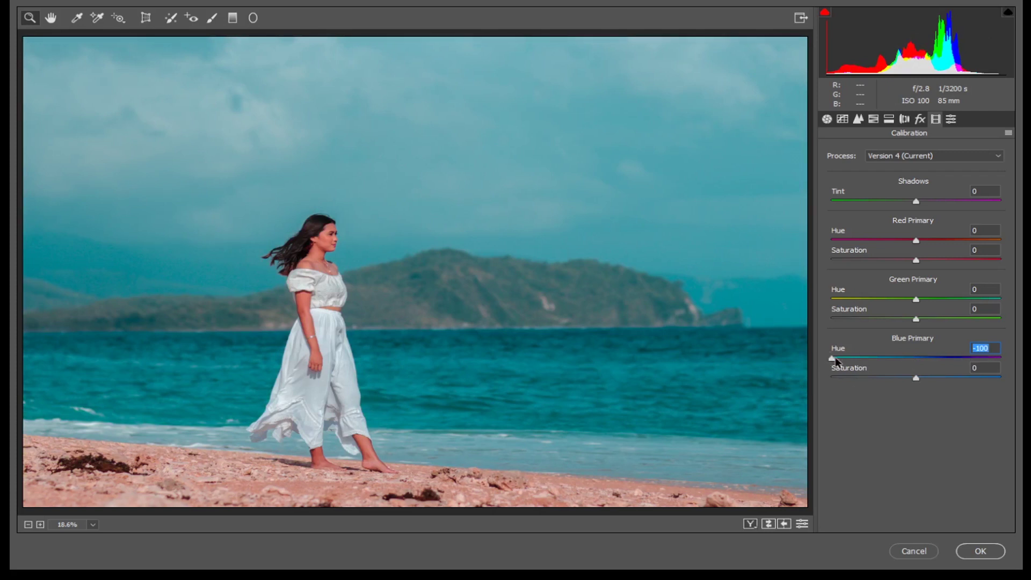
Set Green Primary Hue to +13 and Green Primary Saturation to -39, keeping Blue Primary Hue at -100
mouse_move(832, 359)
mouse_down()
mouse_move(859, 355)
mouse_move(826, 365)
mouse_up()
mouse_move(832, 359)
mouse_down()
mouse_move(852, 358)
mouse_move(819, 366)
mouse_up()
click(917, 299)
mouse_move(917, 301)
mouse_down()
mouse_move(930, 305)
mouse_move(914, 319)
mouse_up()
drag(908, 319, 886, 326)
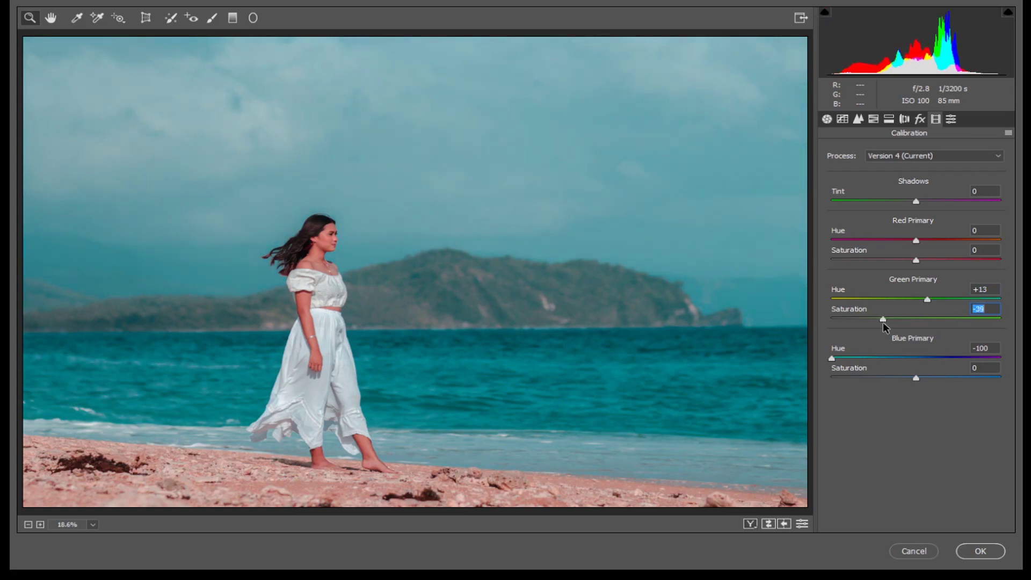
In Calibration, set Red Primary Hue to +44 and Red Primary Saturation to -15
click(916, 240)
drag(916, 240, 933, 245)
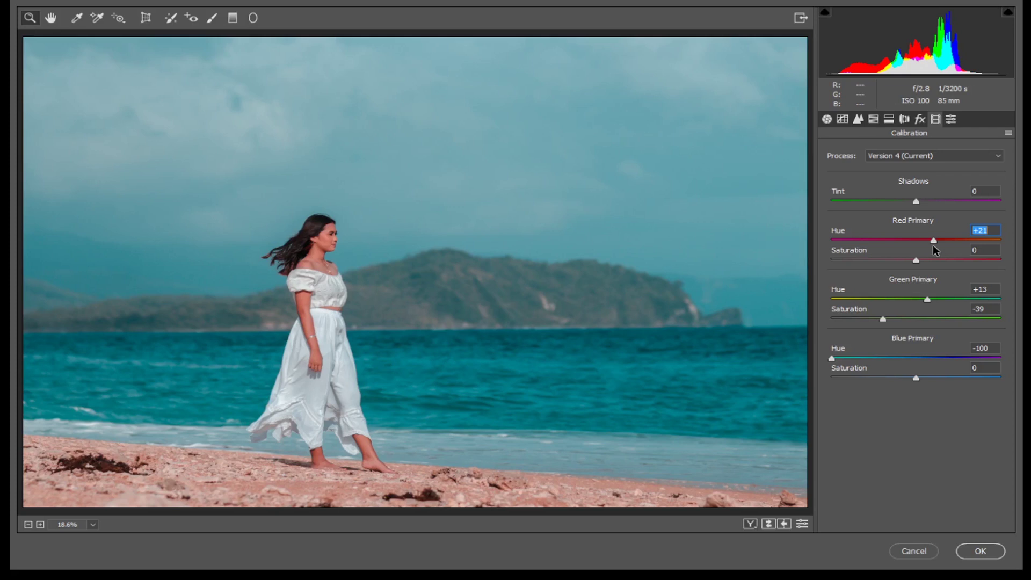
drag(935, 250, 947, 259)
drag(948, 258, 955, 277)
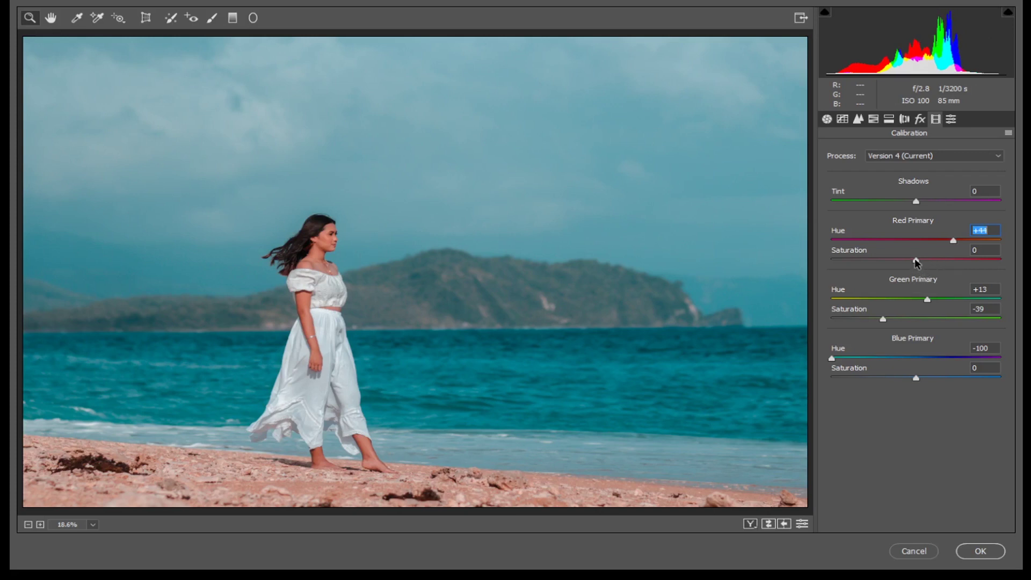
key(Tab)
drag(917, 262, 904, 270)
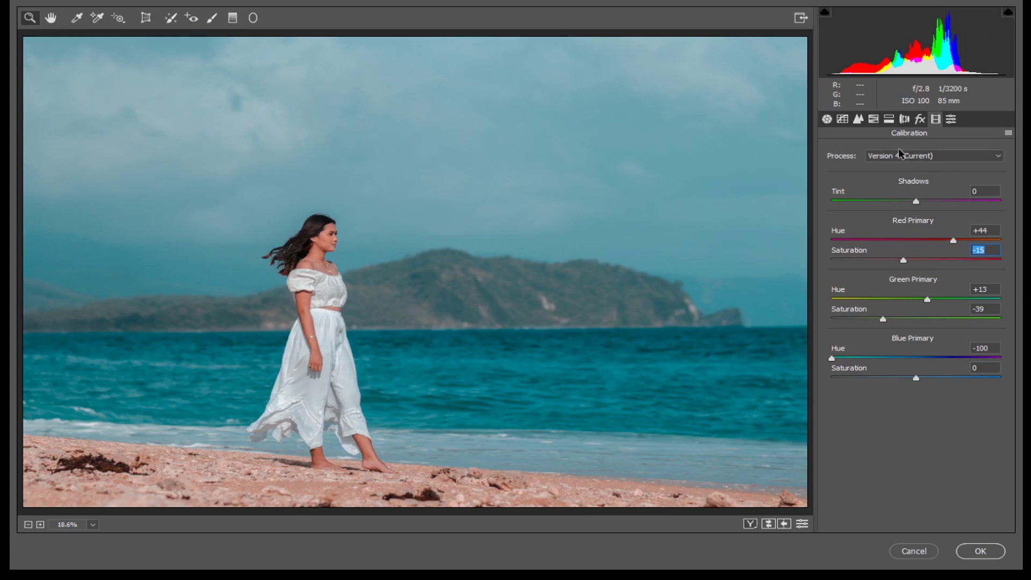
Toggle Before/After to compare the edited beach photo with the original, ending on the edit
click(768, 524)
click(768, 525)
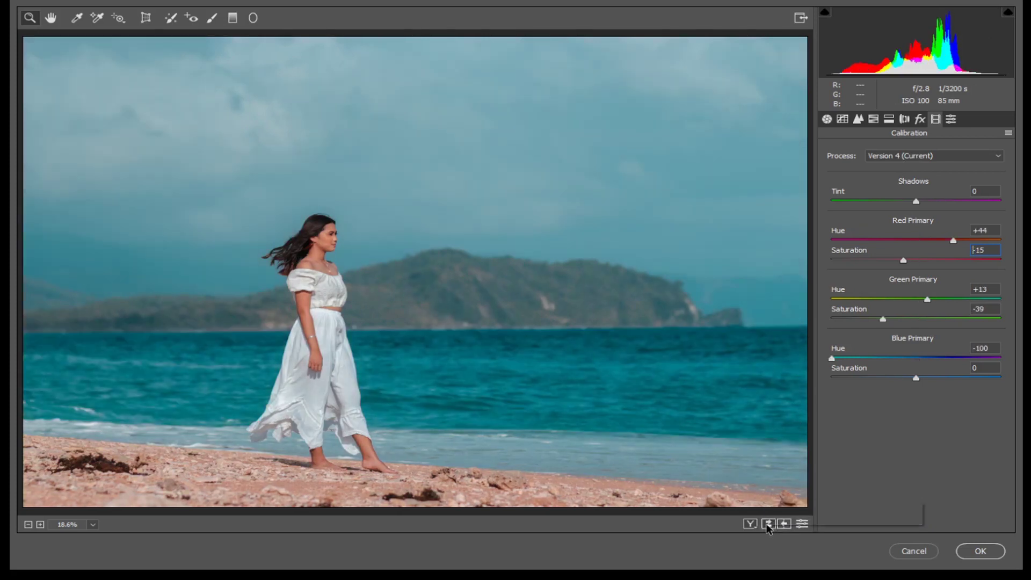
click(768, 526)
click(768, 526)
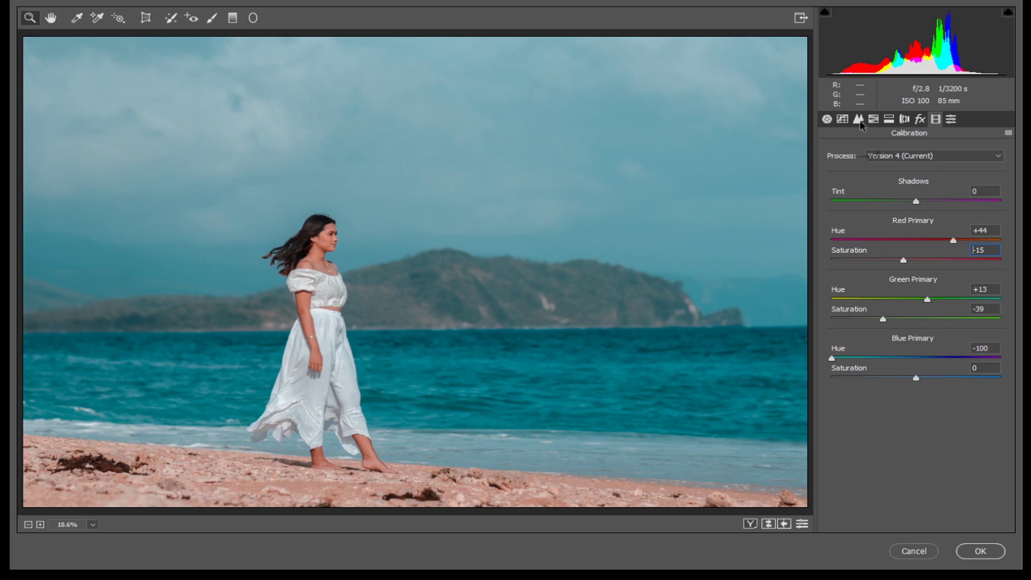
In HSL Hue, set Oranges to +33, Yellows to +34 and Greens to -27
click(874, 119)
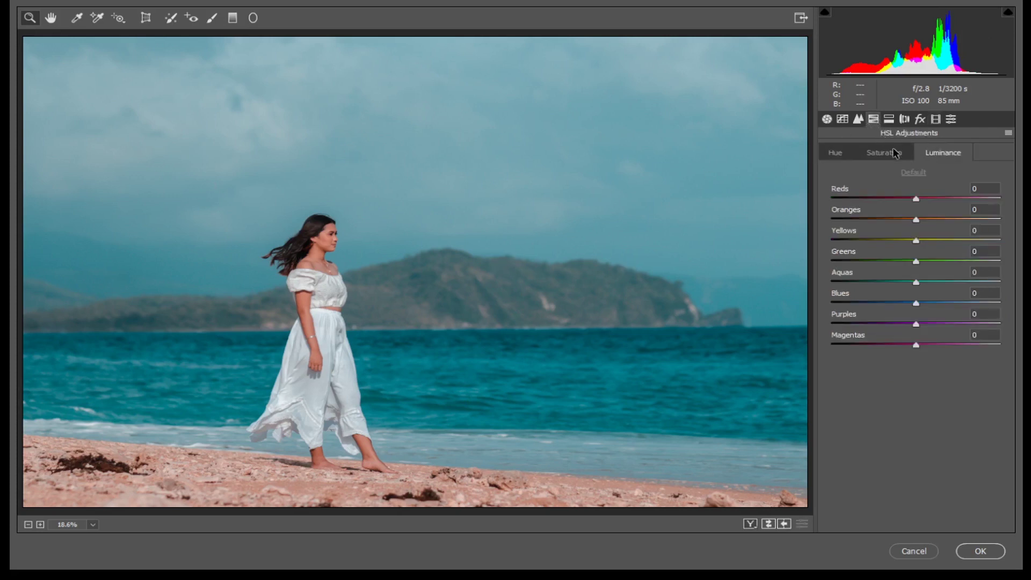
click(839, 155)
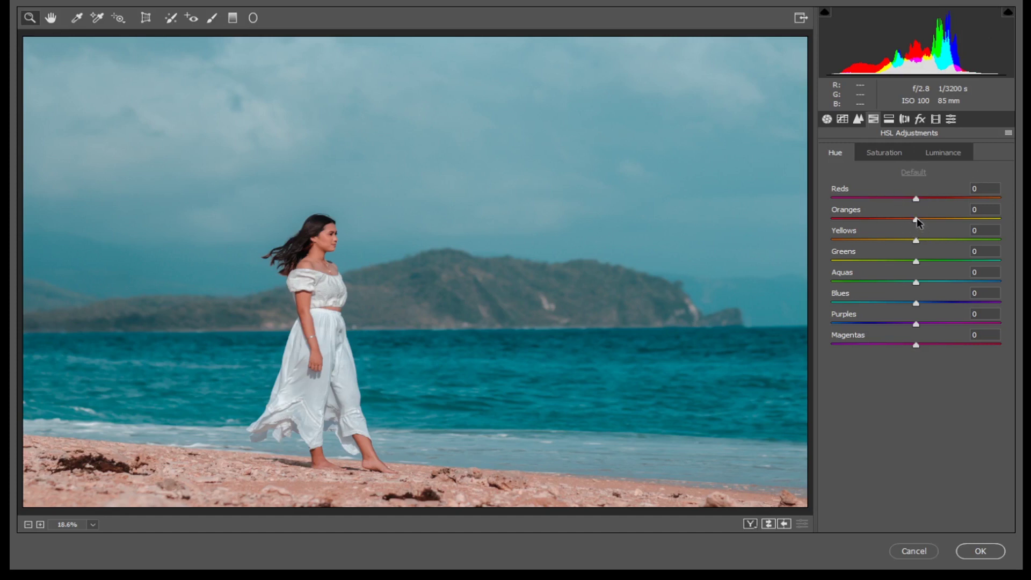
drag(917, 217, 927, 220)
click(917, 241)
drag(916, 241, 940, 251)
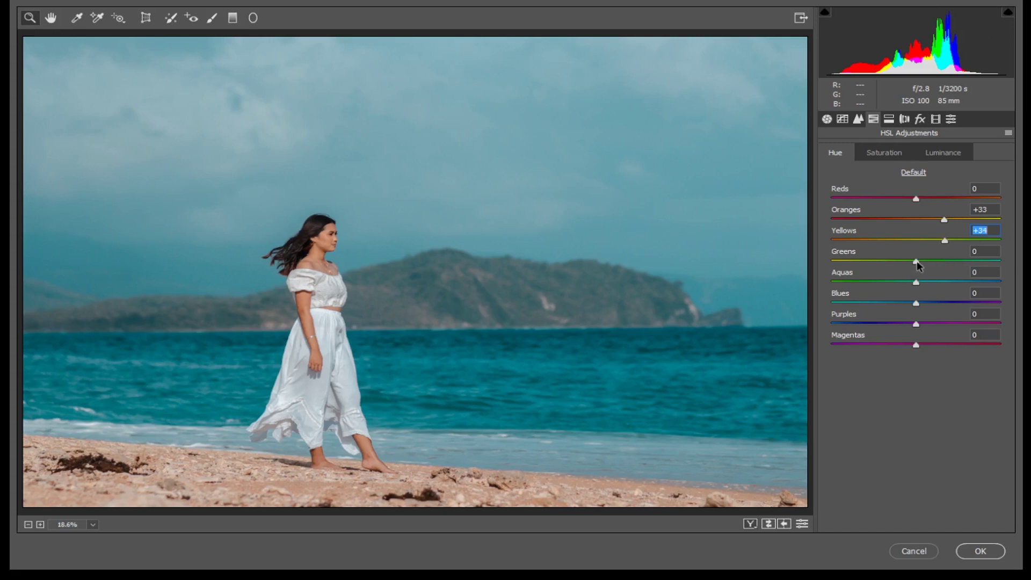
drag(919, 265, 898, 261)
drag(947, 244, 837, 258)
text(42)
key(Return)
click(936, 121)
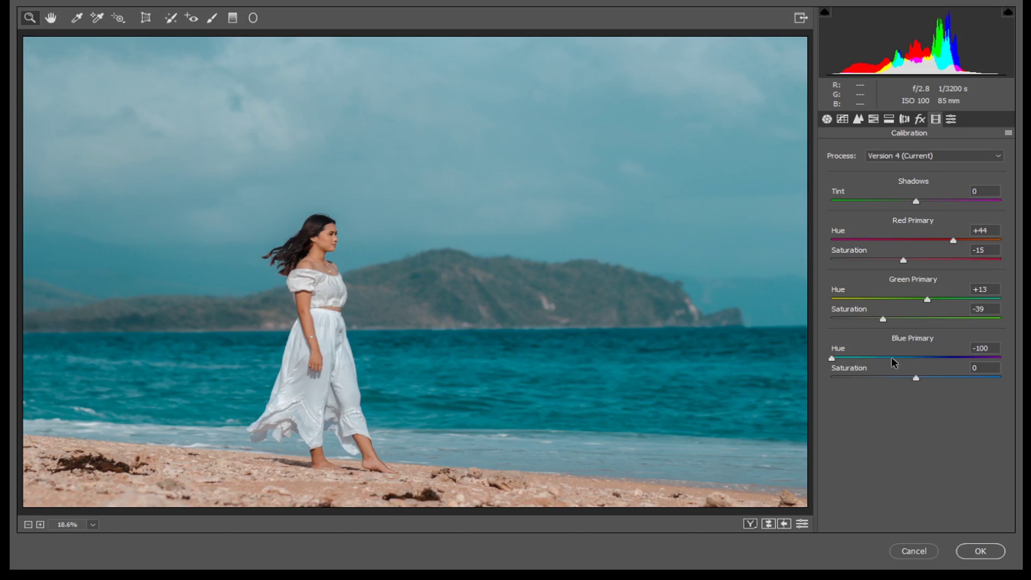
Shift the HSL Blues hue to -8, then bring up the per-colour Saturation sliders
click(871, 122)
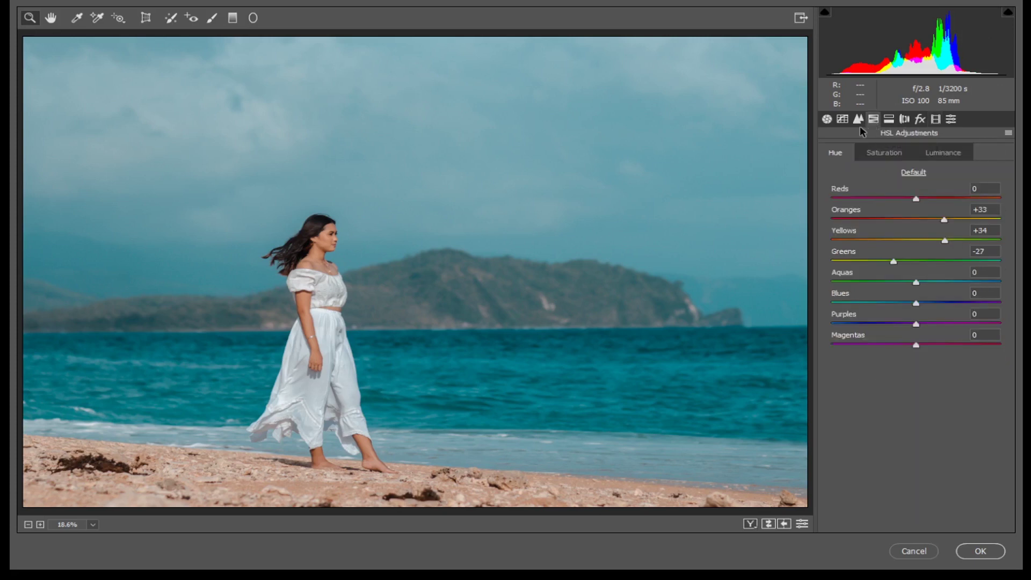
click(890, 152)
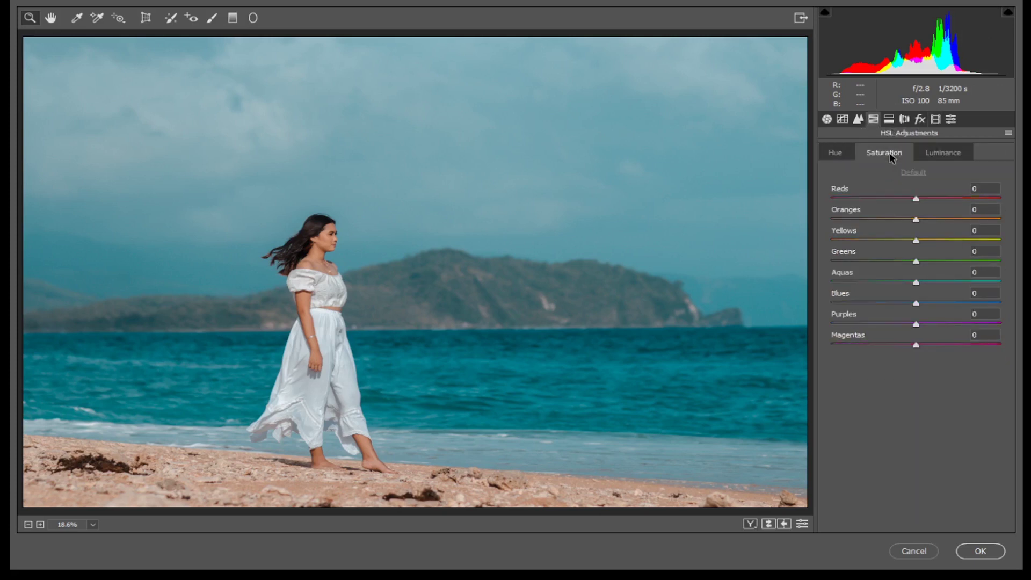
click(829, 156)
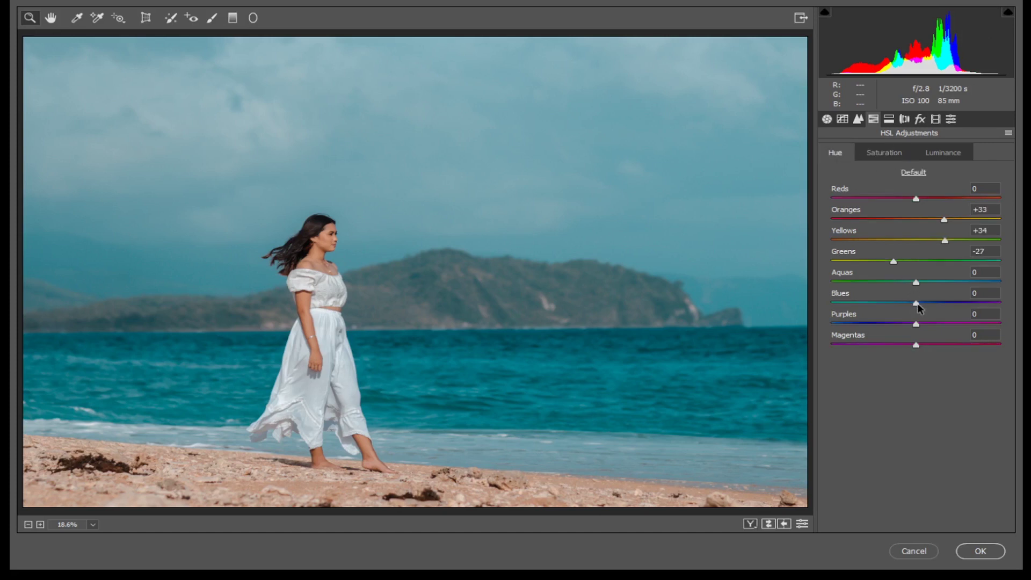
drag(918, 306, 912, 310)
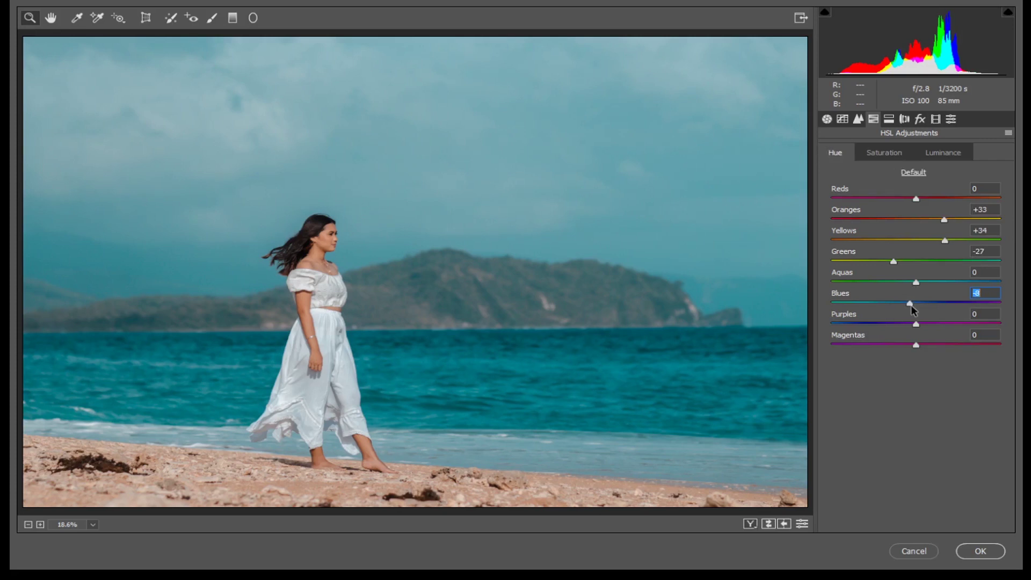
click(886, 153)
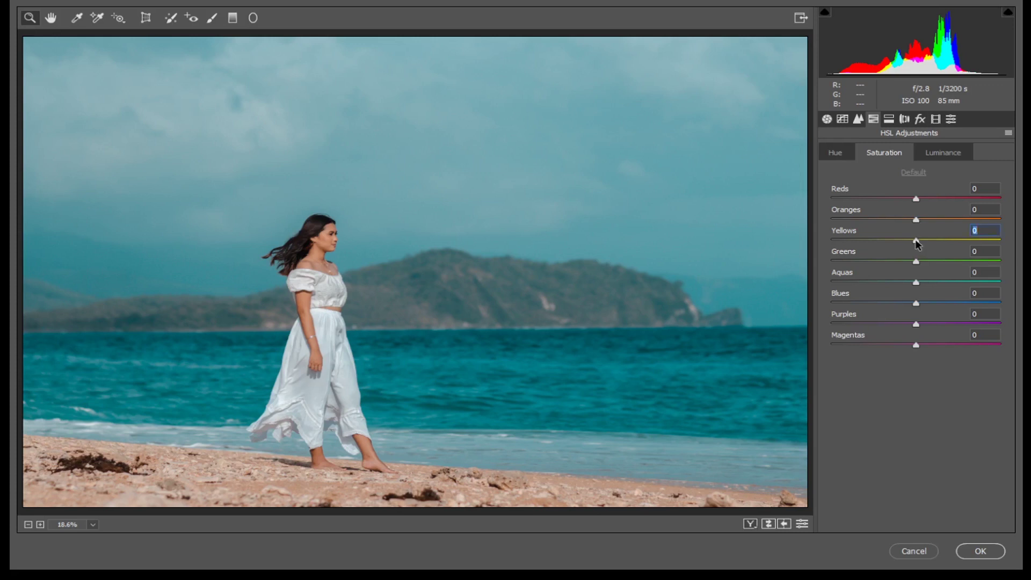
Lower HSL saturation to Yellows -38, Greens -30, Aquas -38 and Blues -39
drag(917, 241, 882, 295)
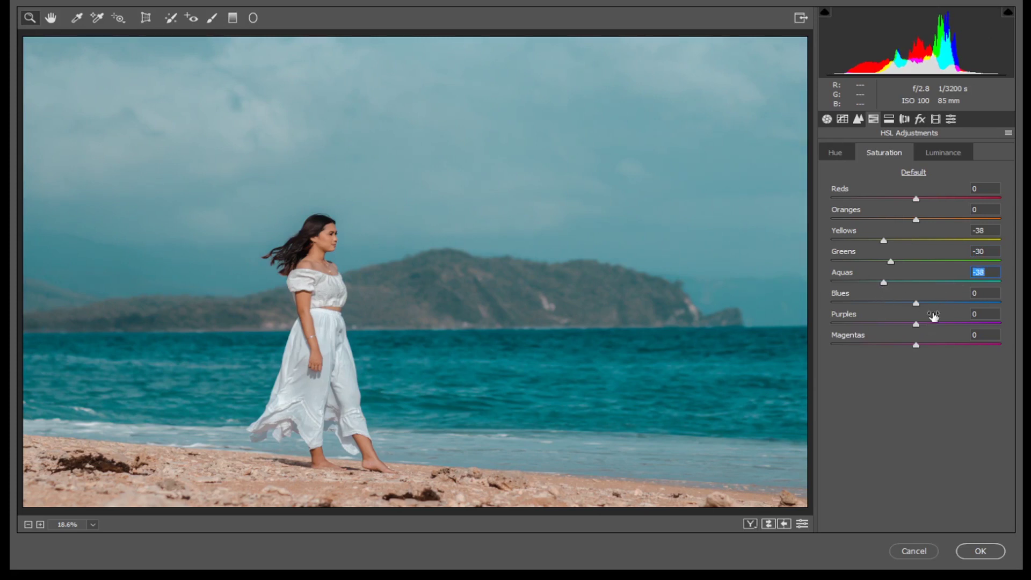
drag(917, 304, 885, 318)
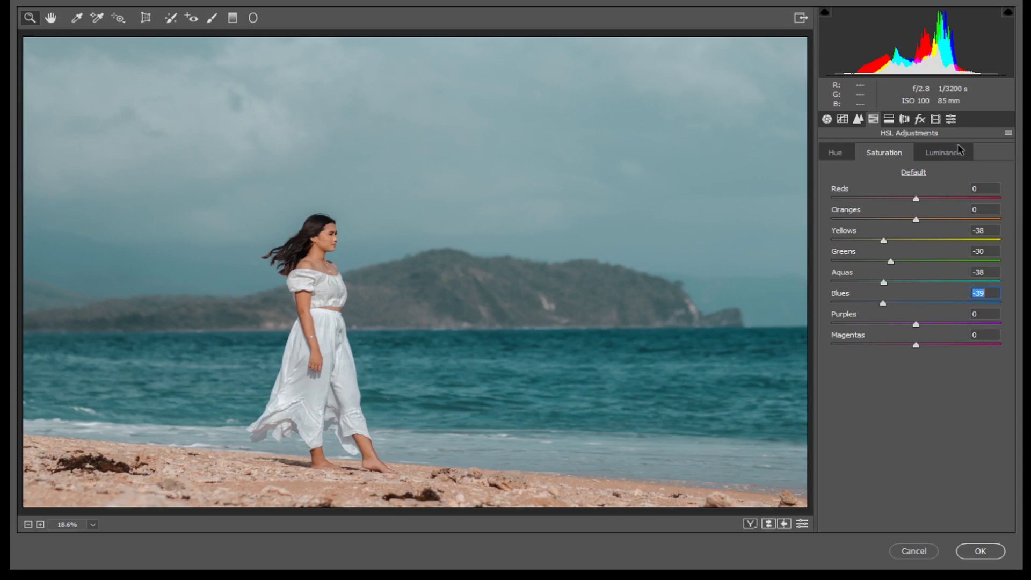
click(948, 153)
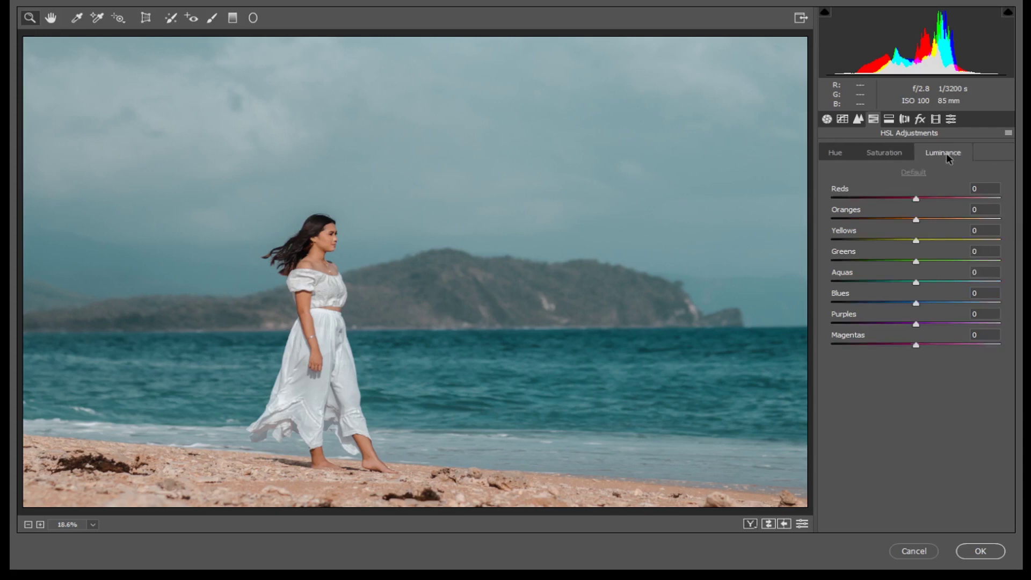
Raise the Oranges luminance to +23, then swap to preview the unedited original
click(917, 219)
drag(922, 222, 927, 227)
drag(933, 240, 938, 245)
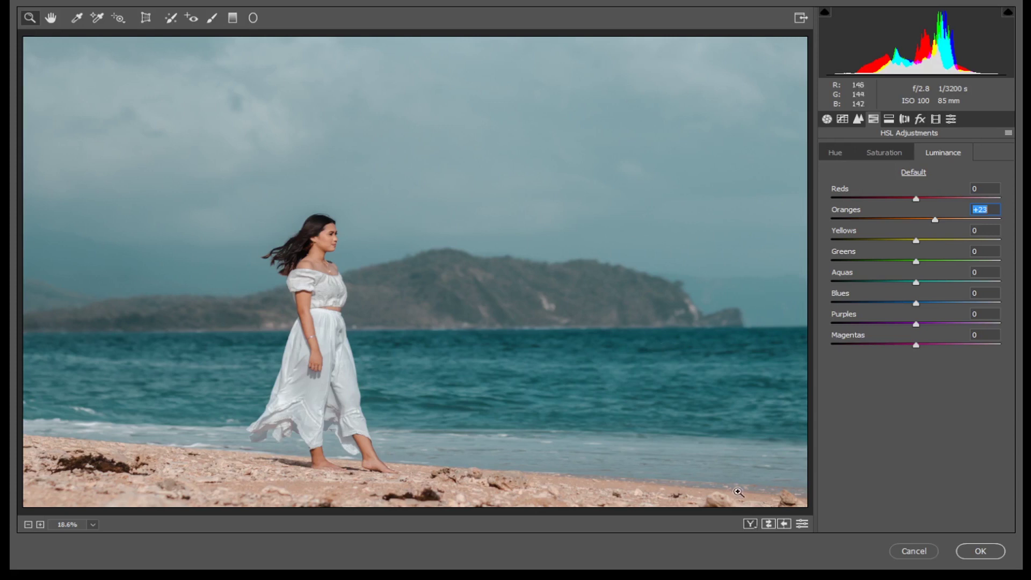
click(769, 524)
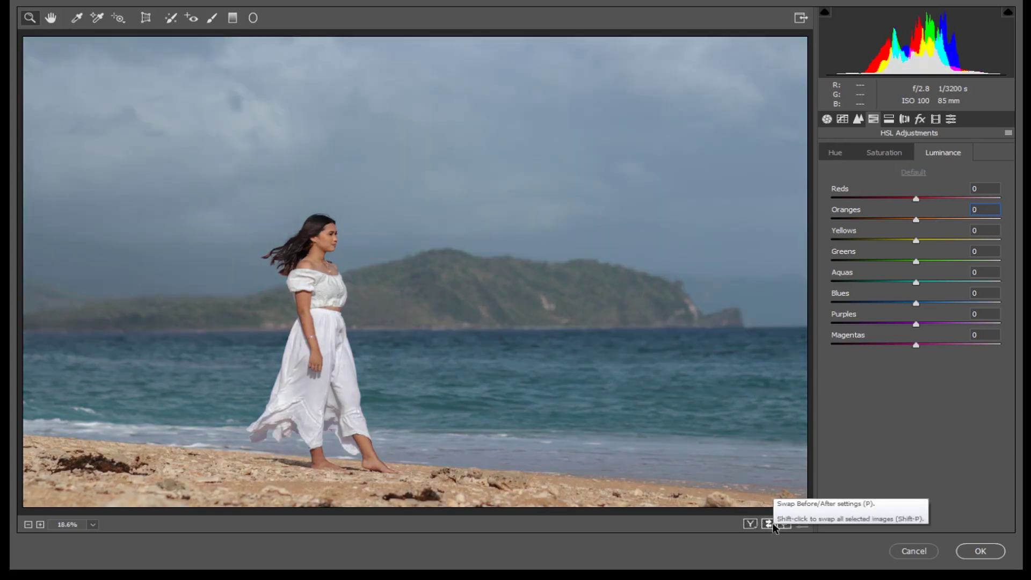
Restore the edits and compare before/after side by side, zooming on the woman, then fit to view
click(769, 524)
click(751, 524)
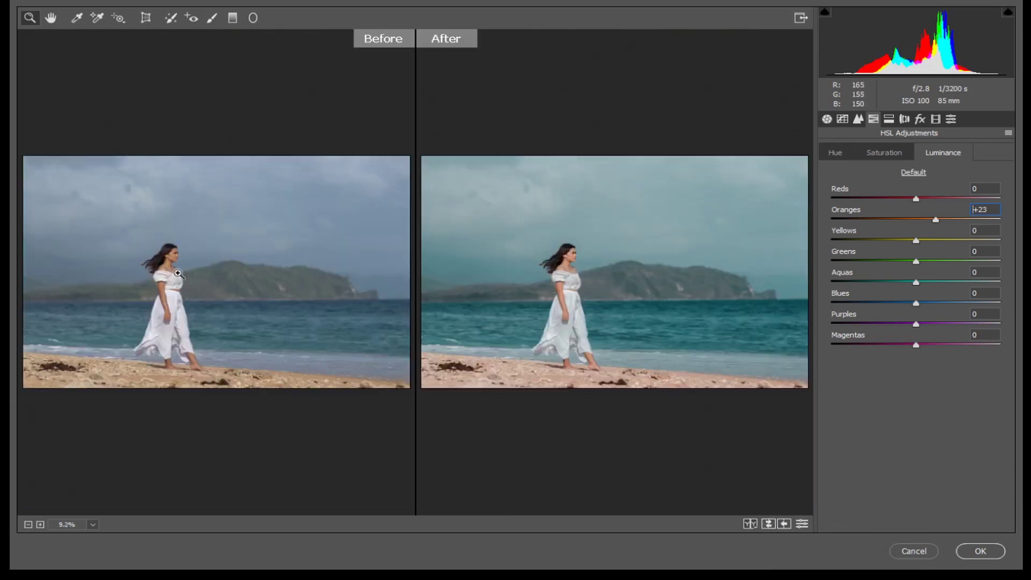
click(180, 274)
click(226, 280)
click(225, 280)
click(192, 243)
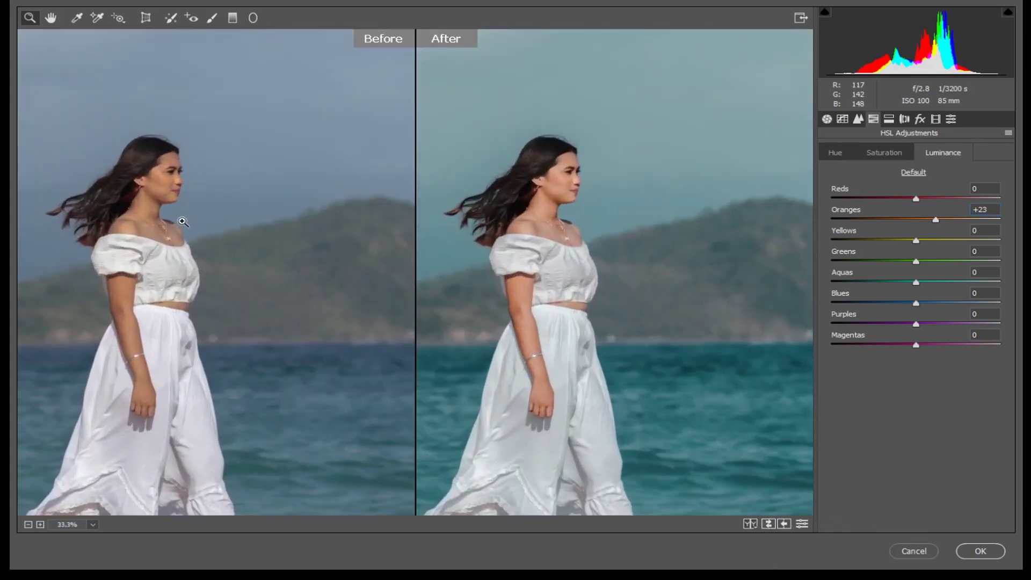
right_click(186, 104)
click(242, 312)
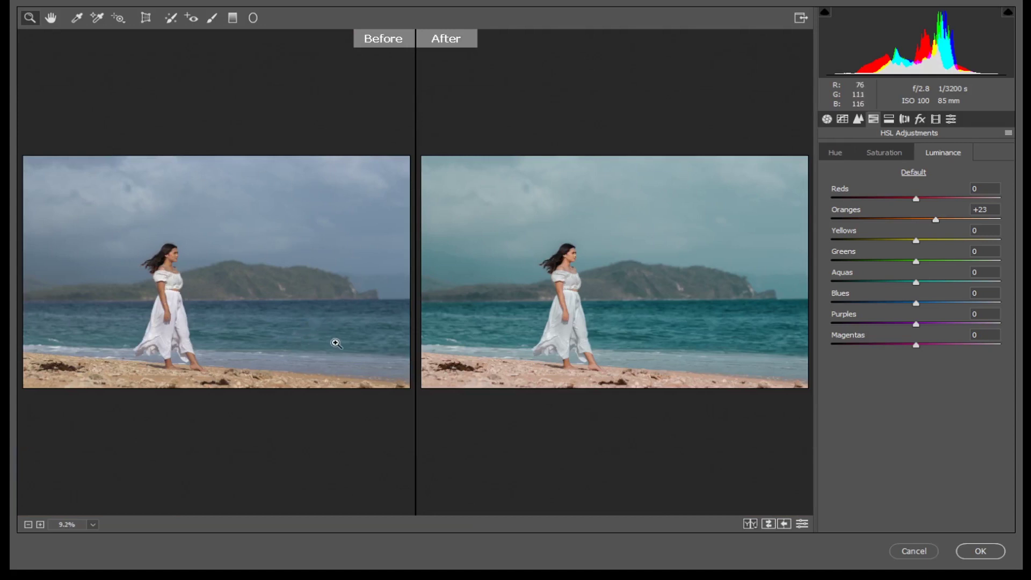
Cycle through the split before/after layouts and return to the single graded view
click(755, 524)
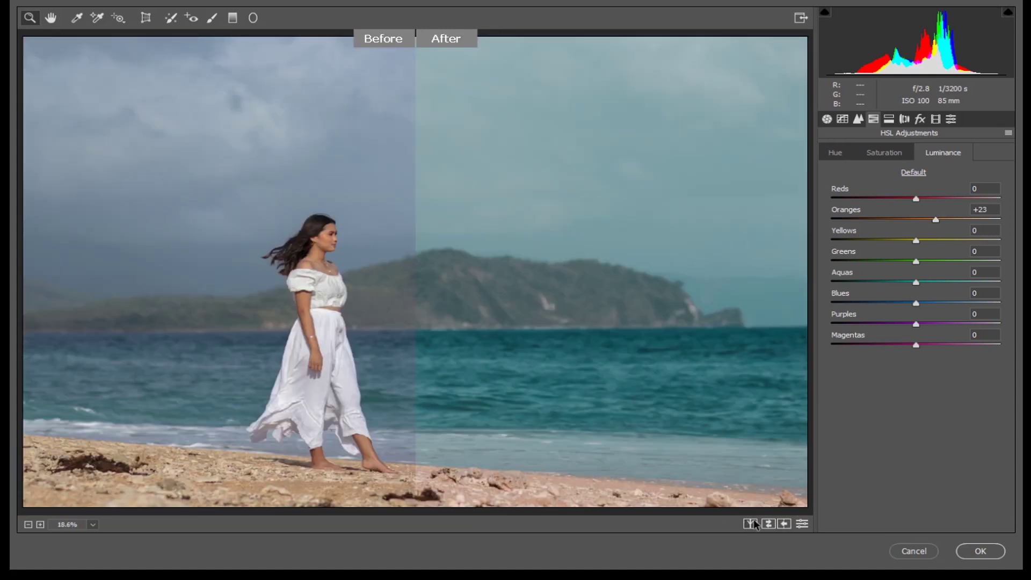
click(754, 525)
click(755, 525)
click(754, 524)
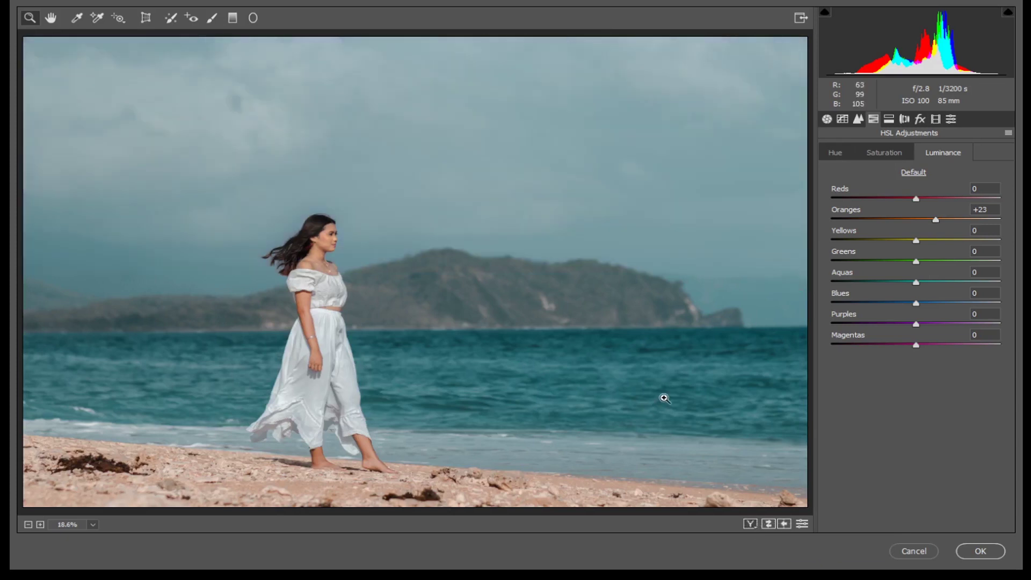
Save the settings as preset 'ORANGE AND TEAL COLOR GRADING' and apply the grade to Layer 1
click(951, 119)
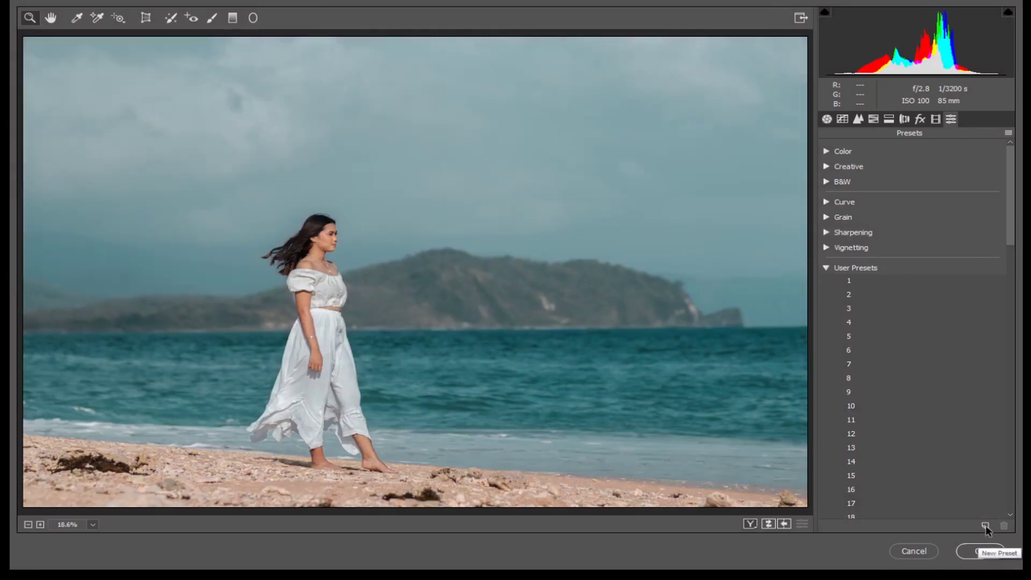
click(987, 527)
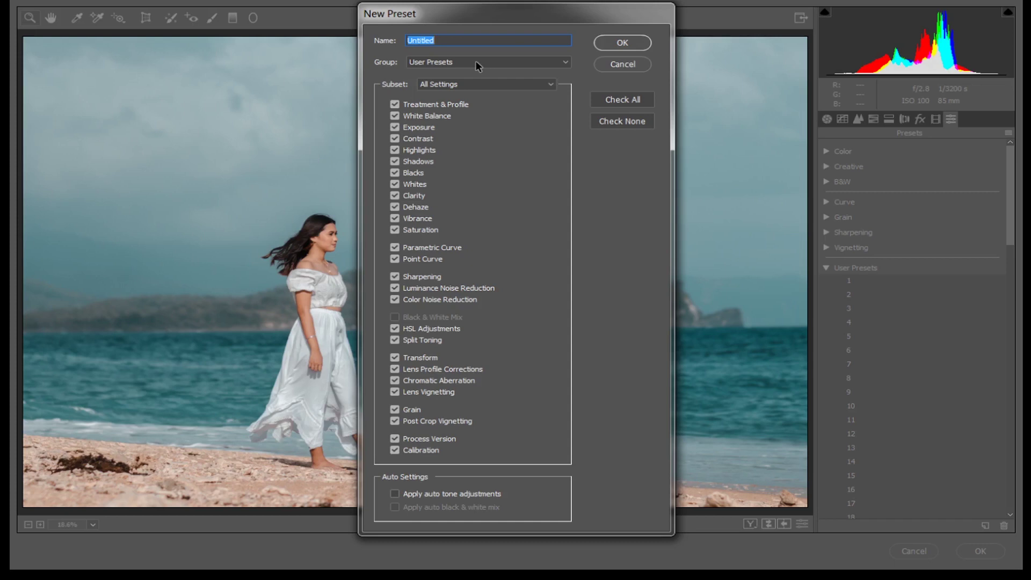
text(ORANGE AND TEAL COLOR)
text(GRADING)
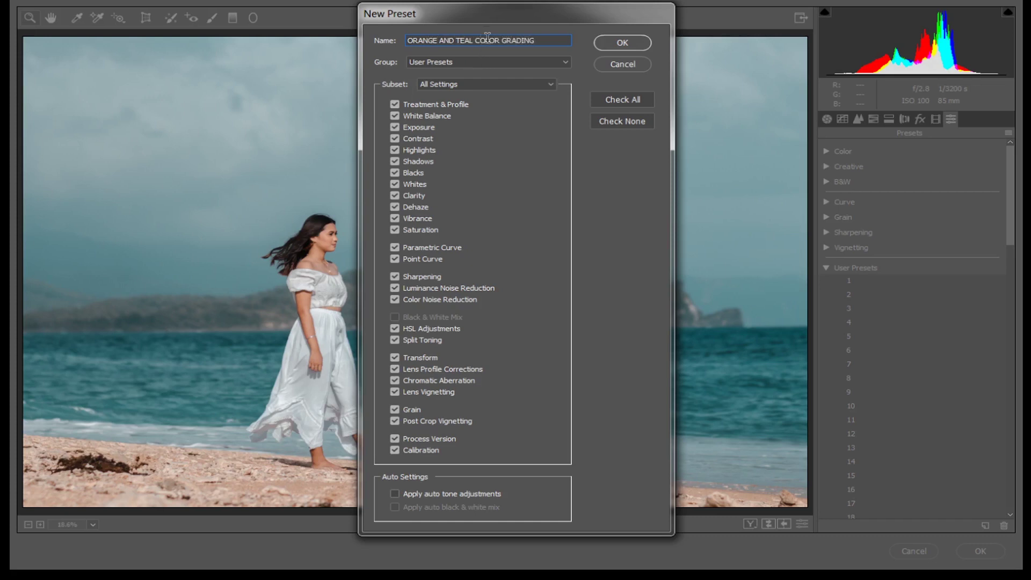
click(613, 43)
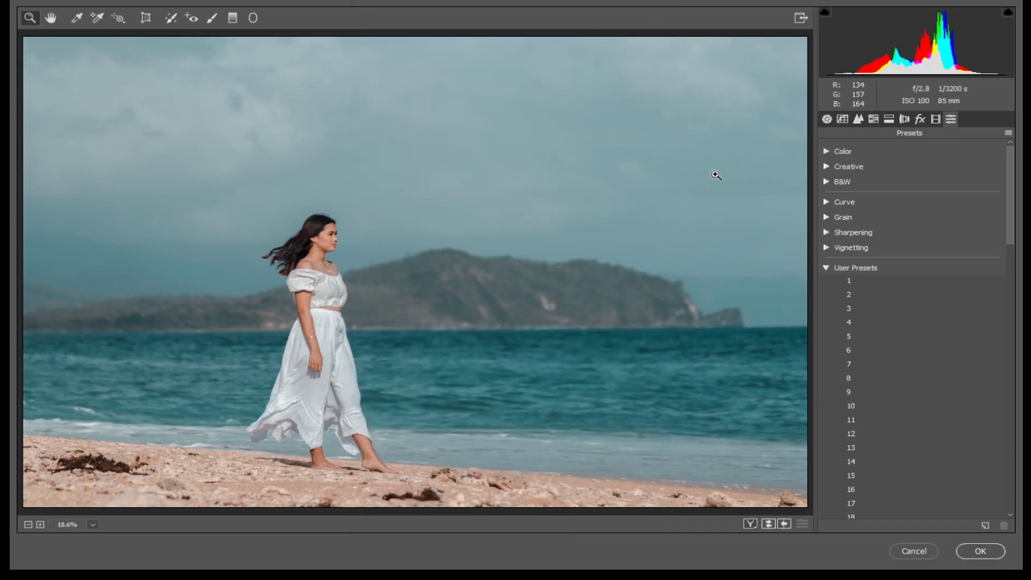
drag(1013, 176, 1013, 477)
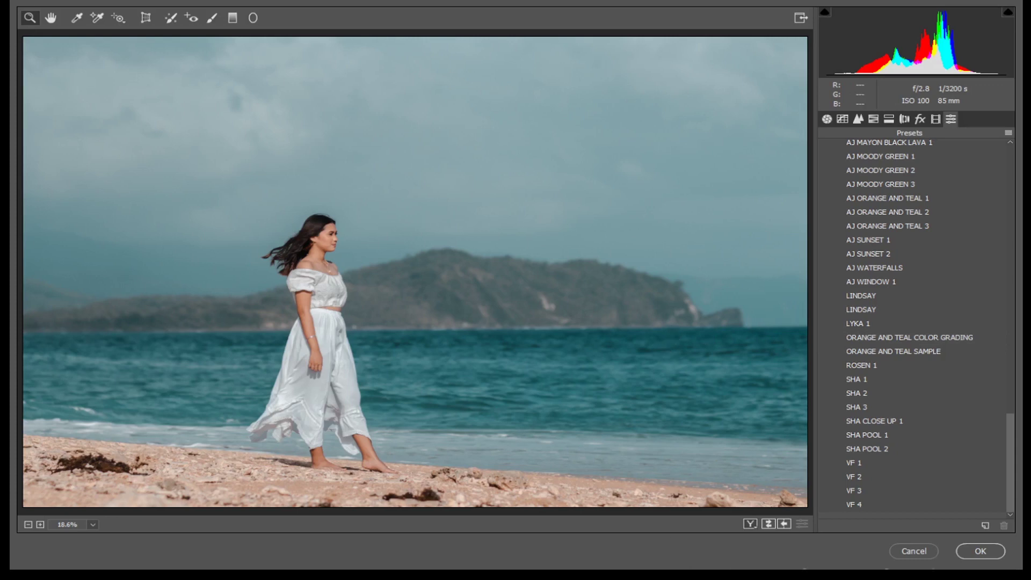
click(981, 551)
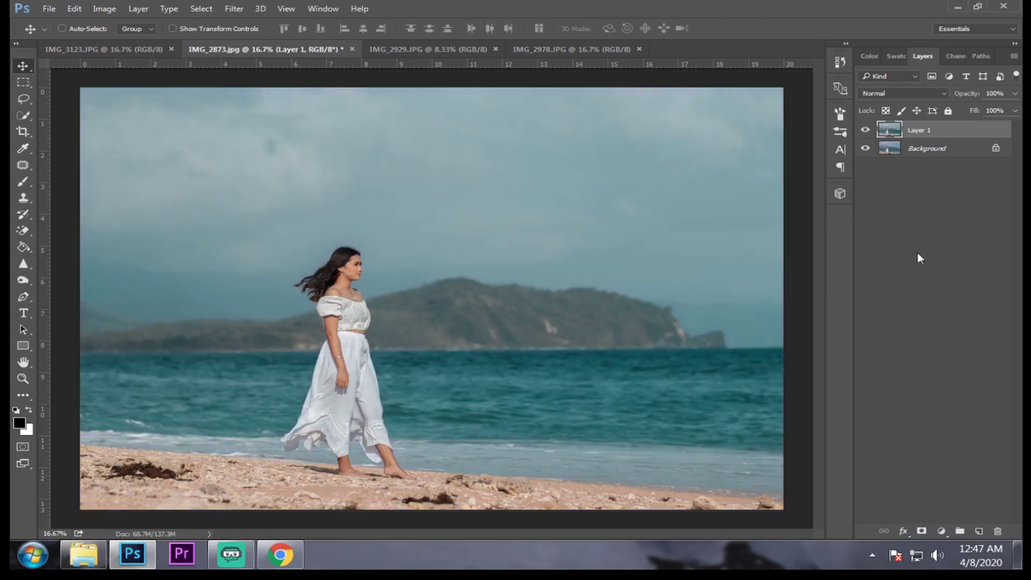
Toggle Layer 1's visibility off and on twice to compare the grade with the Background
click(866, 131)
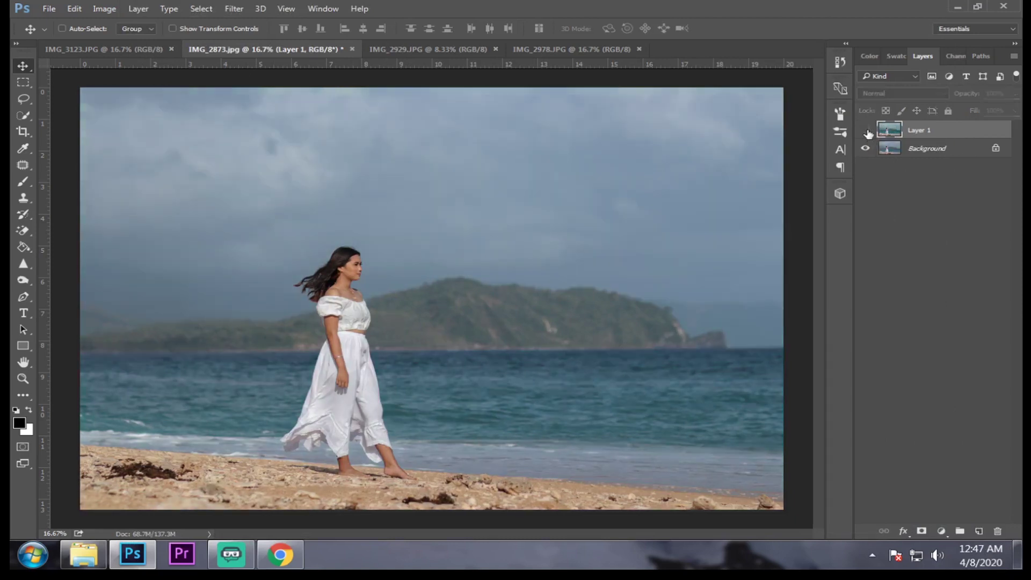
click(866, 130)
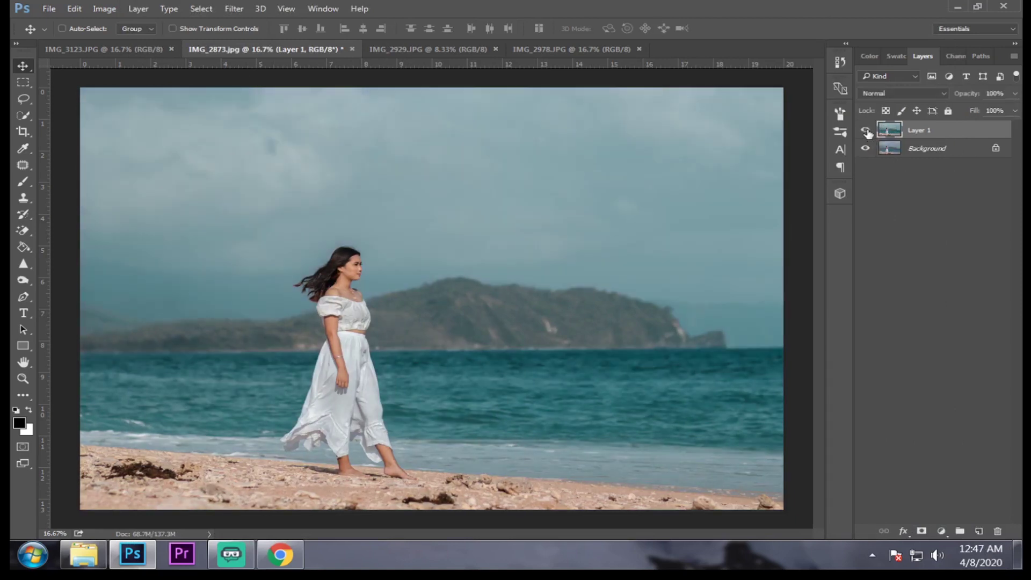
click(866, 131)
click(866, 131)
On IMG_2929.JPG, duplicate the Background to a new layer and open the Camera Raw Filter
click(451, 51)
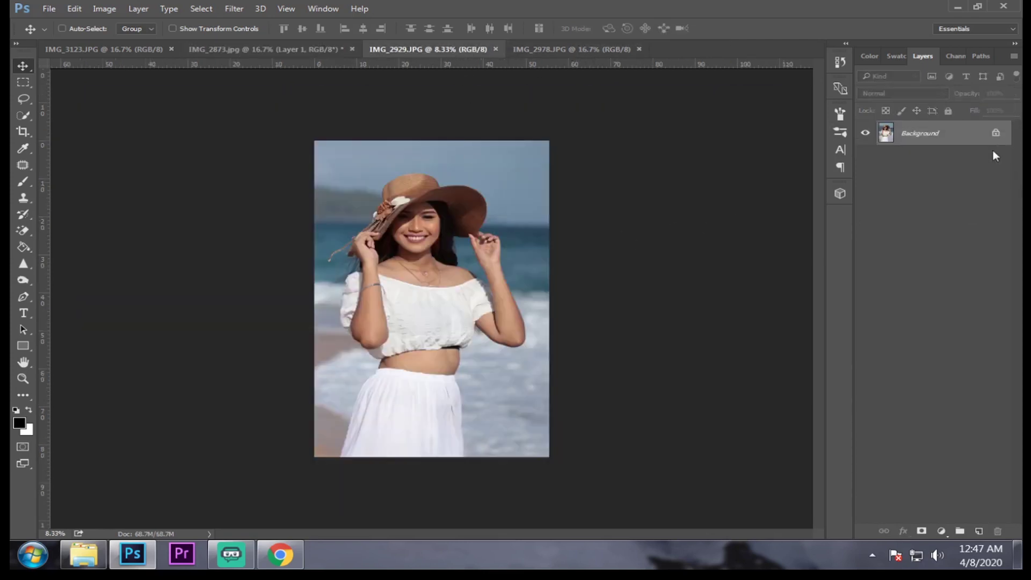
key(ctrl+j)
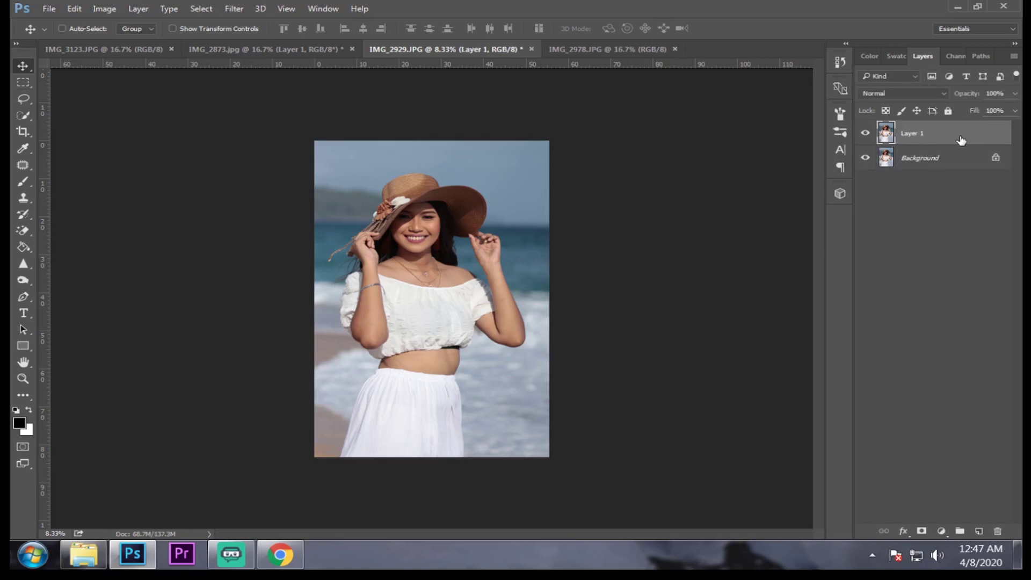
click(234, 9)
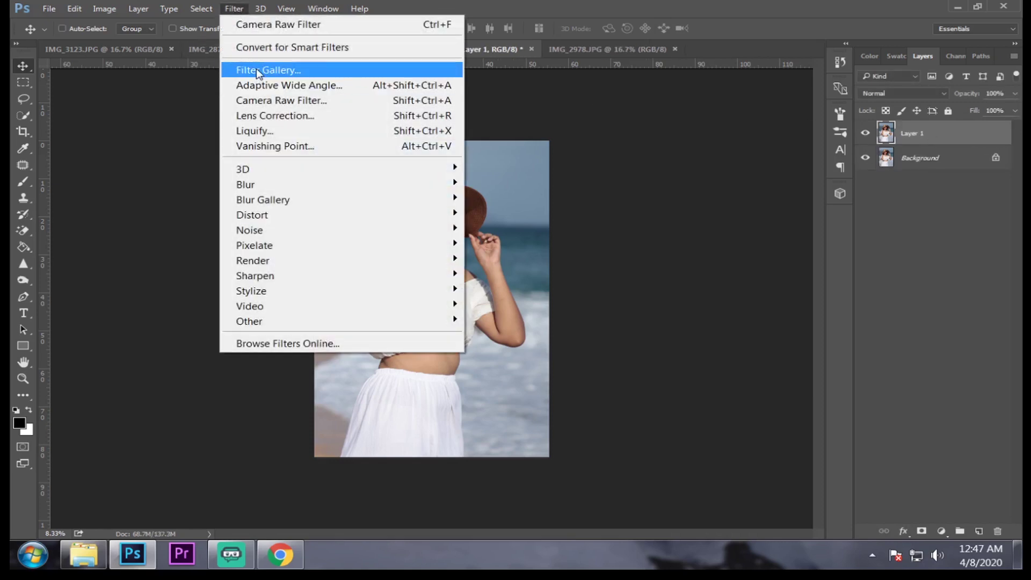
click(267, 101)
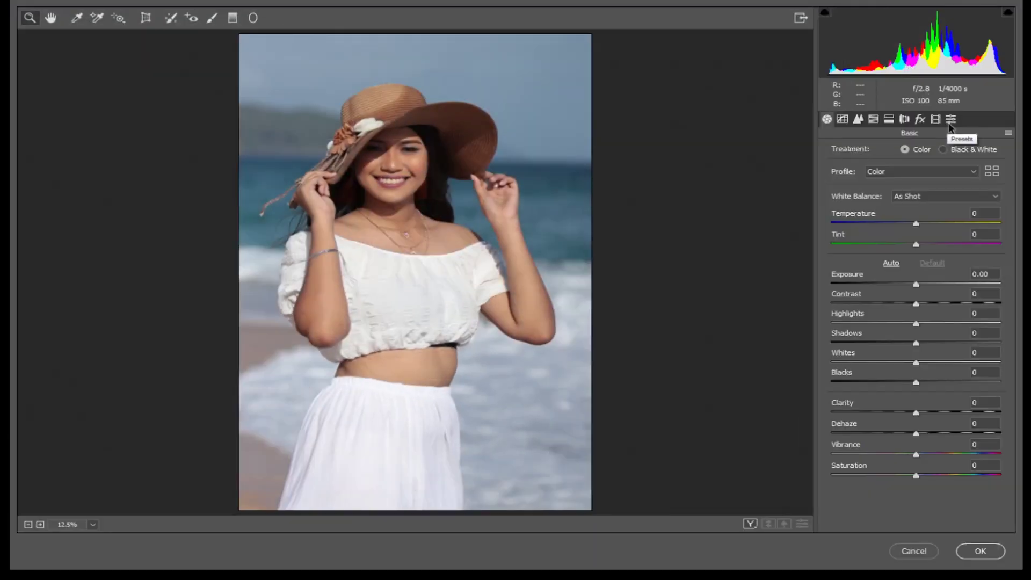
Apply the ORANGE AND TEAL COLOR GRADING preset, compare before/after, and commit it to the layer
click(952, 119)
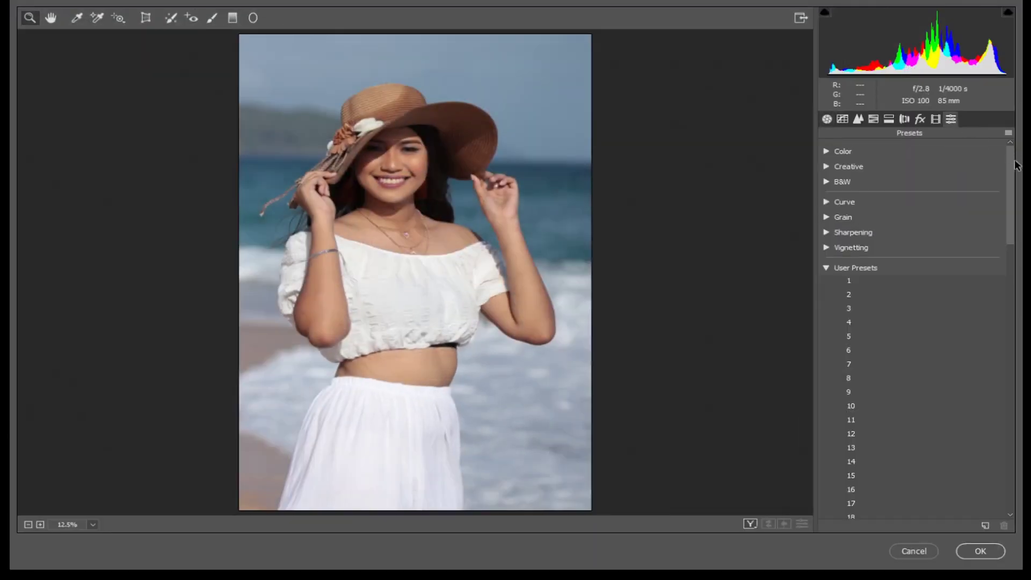
drag(1013, 167, 1009, 482)
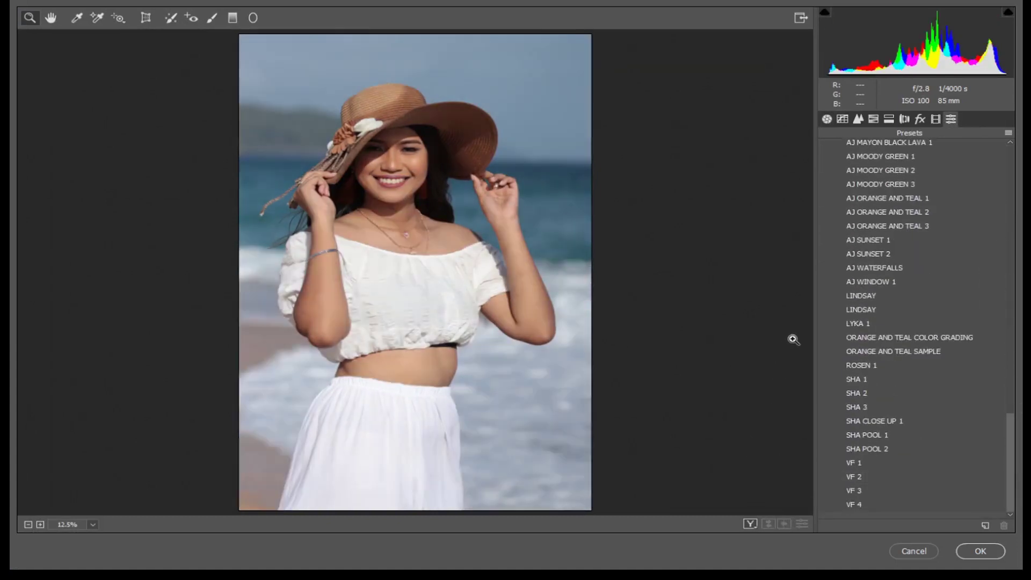
click(847, 337)
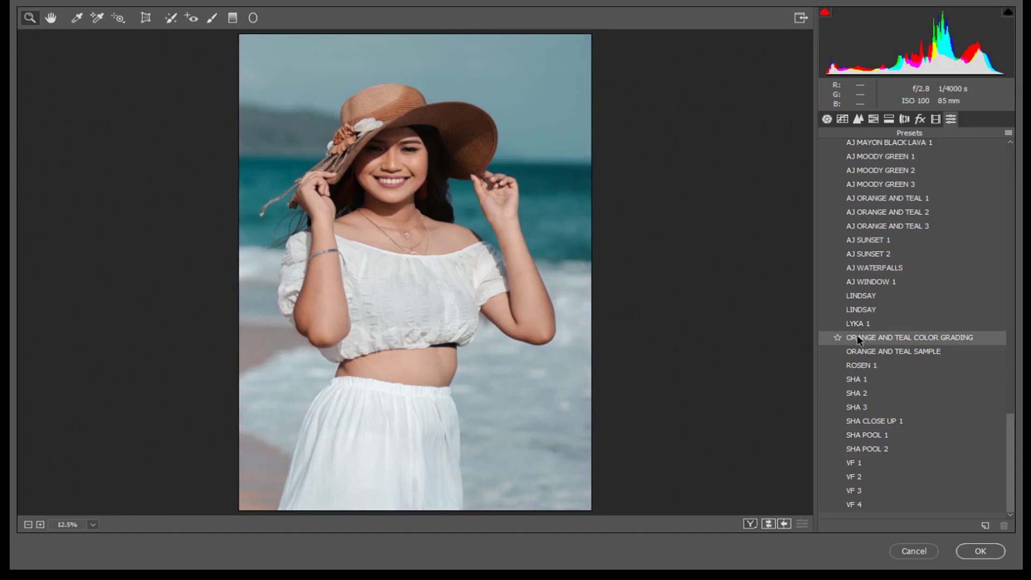
click(858, 338)
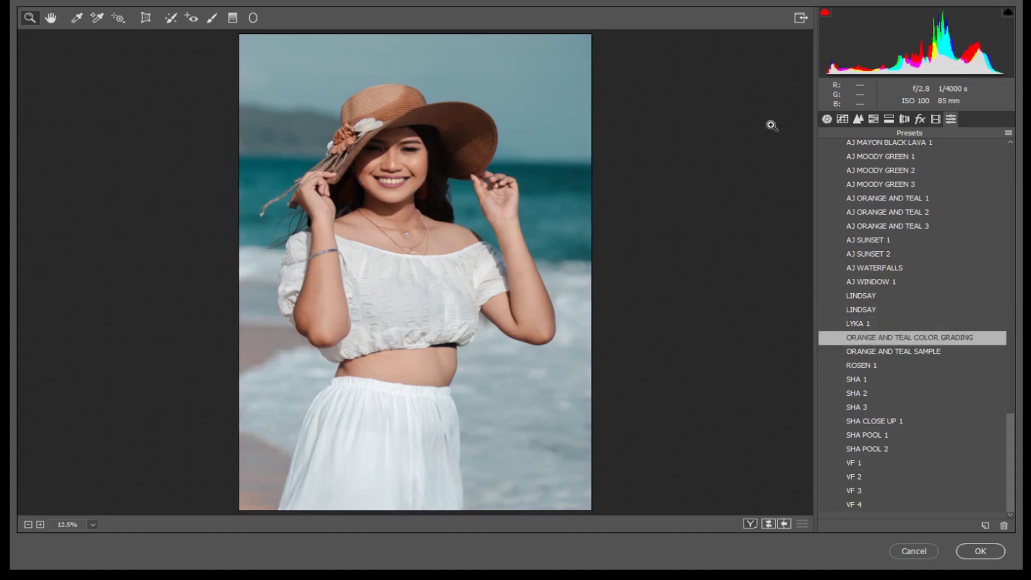
click(827, 119)
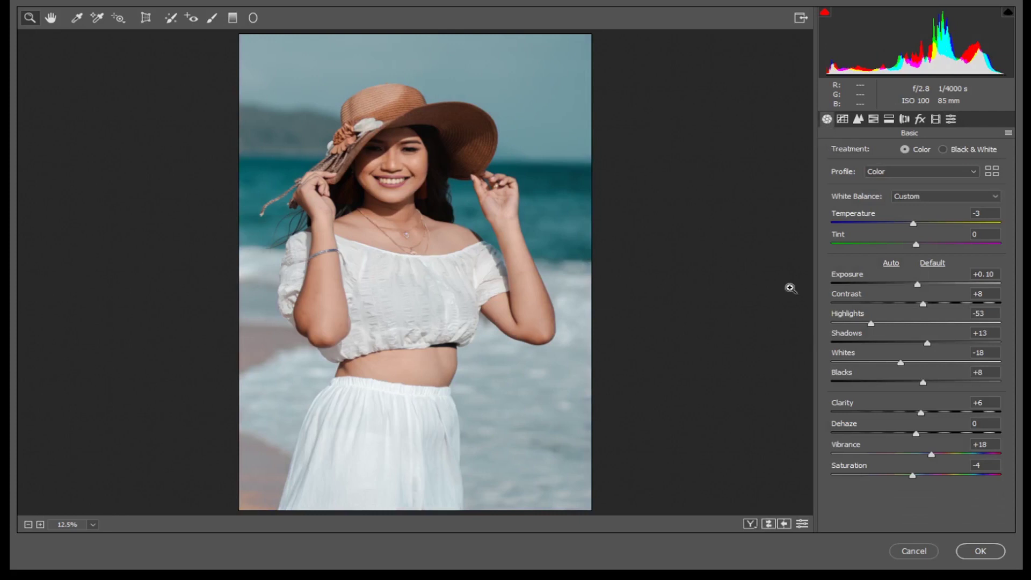
click(768, 524)
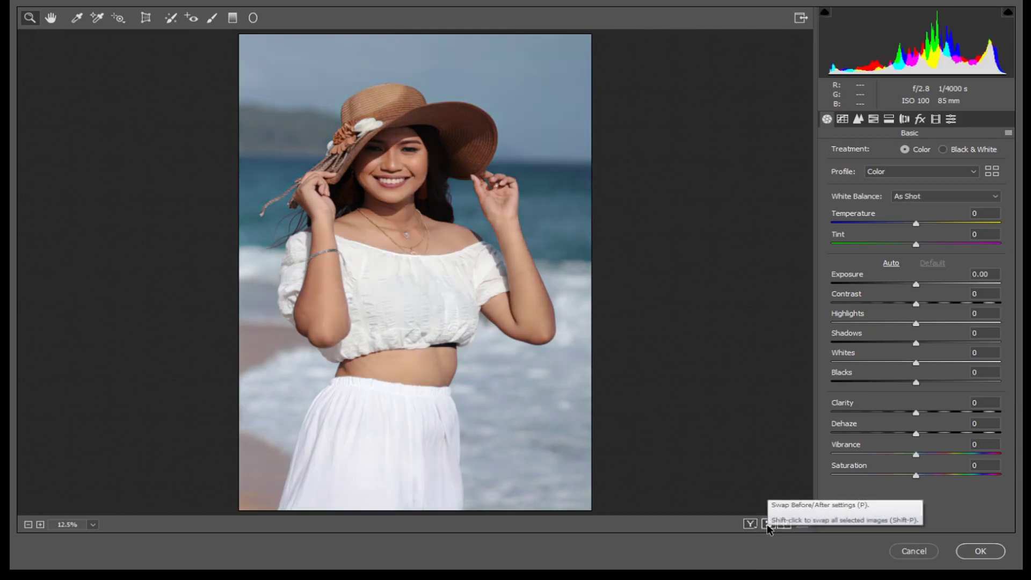
click(768, 524)
click(768, 526)
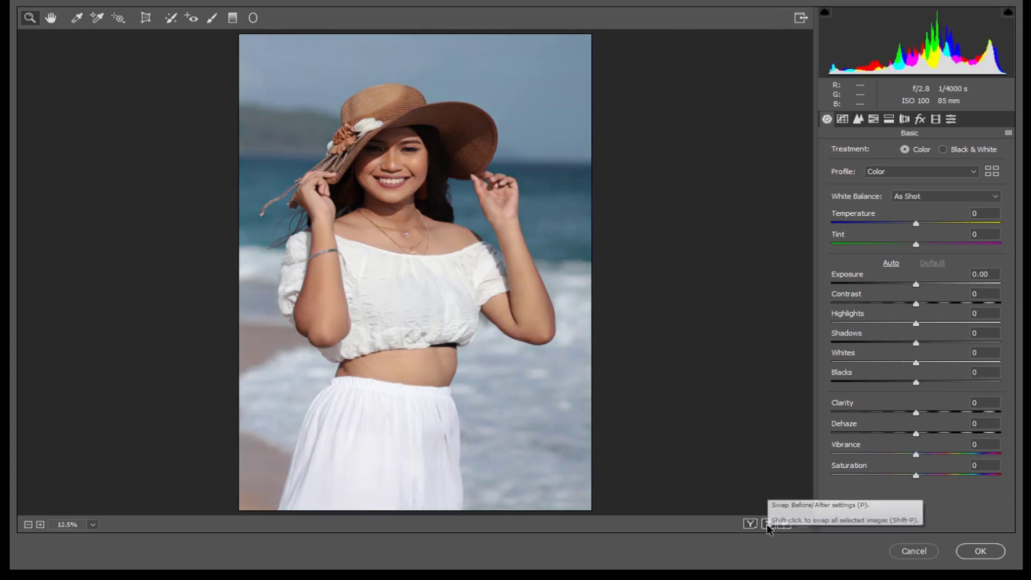
click(768, 526)
click(978, 553)
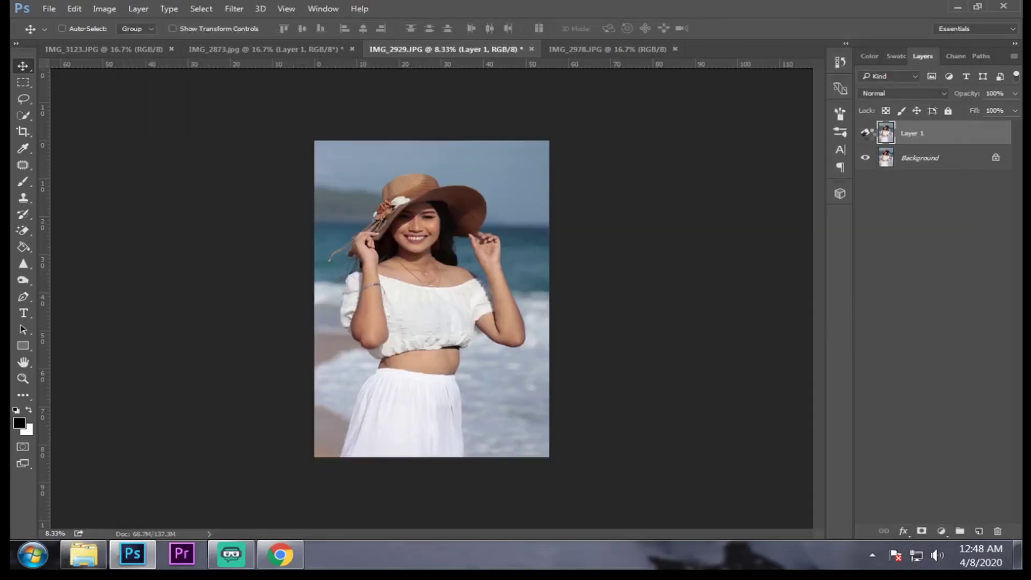
Recheck IMG_2929's graded layer, then duplicate IMG_2978's Background to Layer 1 and open Filter
click(866, 134)
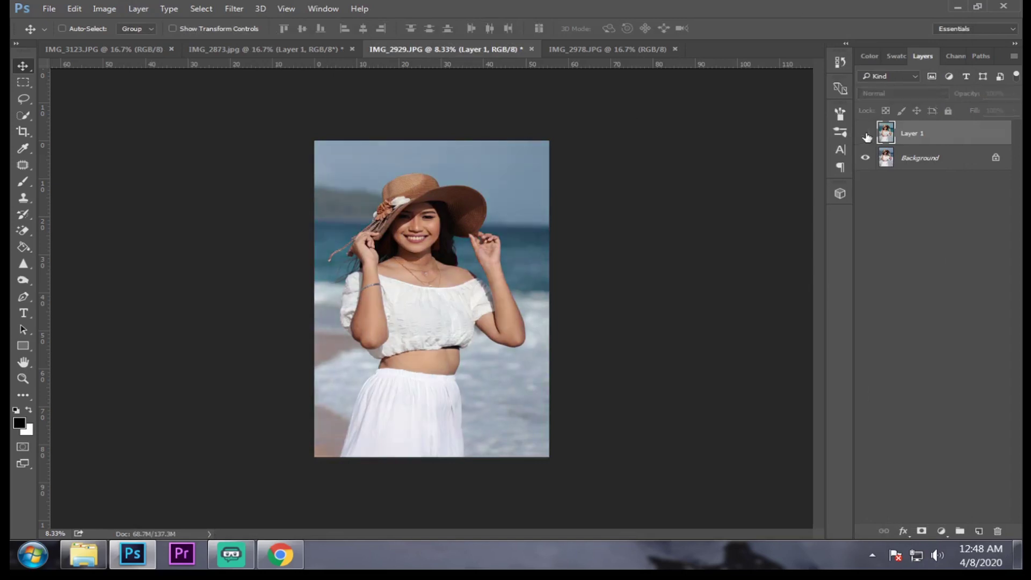
click(866, 134)
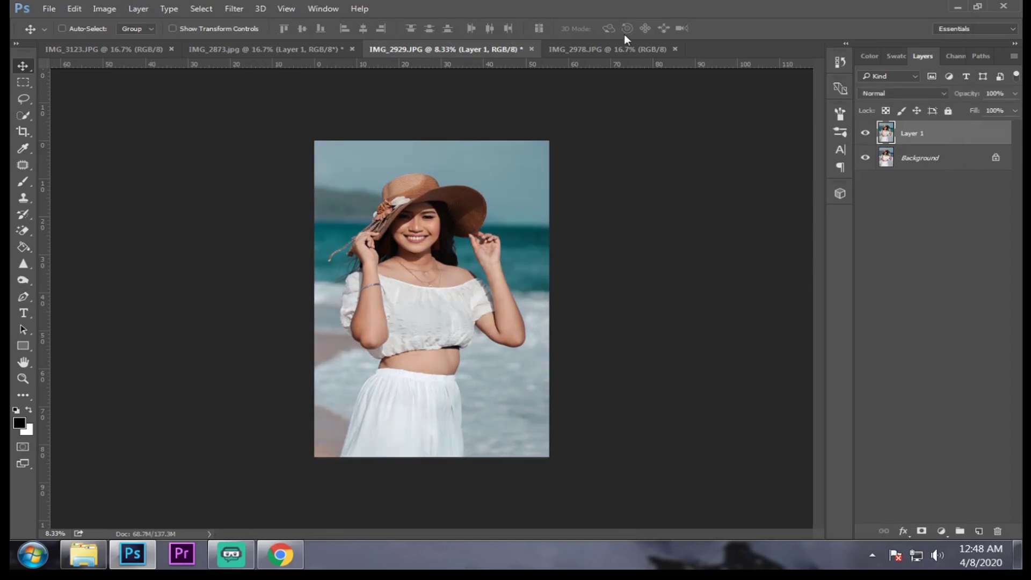
click(619, 51)
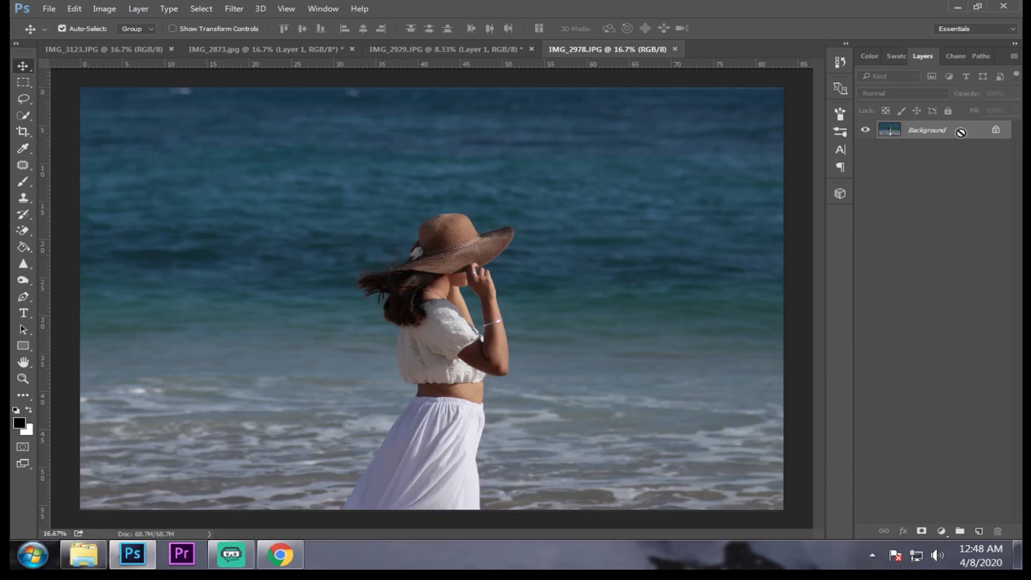
key(ctrl+j)
click(234, 9)
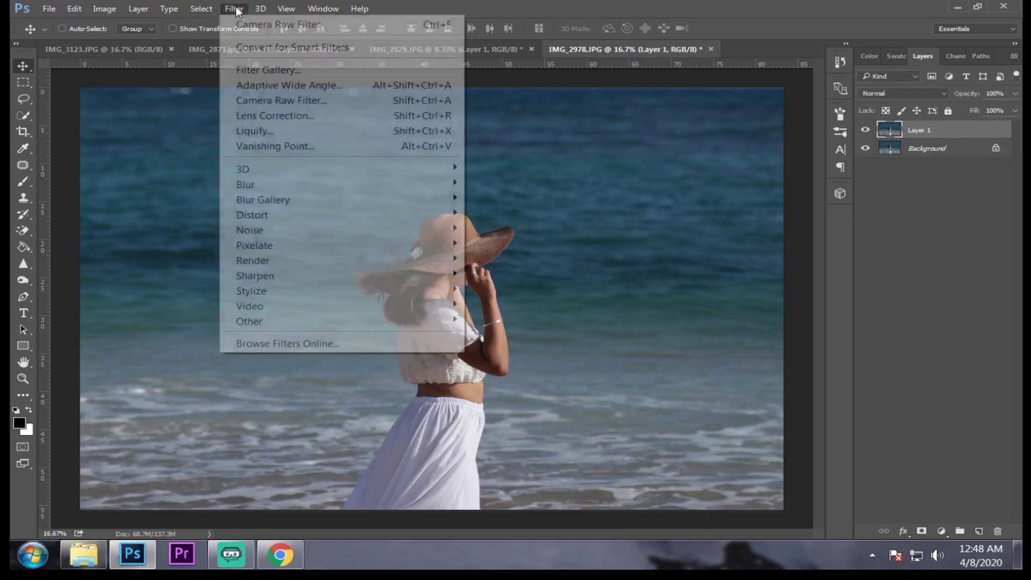
Apply the ORANGE AND TEAL COLOR GRADING preset in Camera Raw to the hat photo copy and star it
click(314, 105)
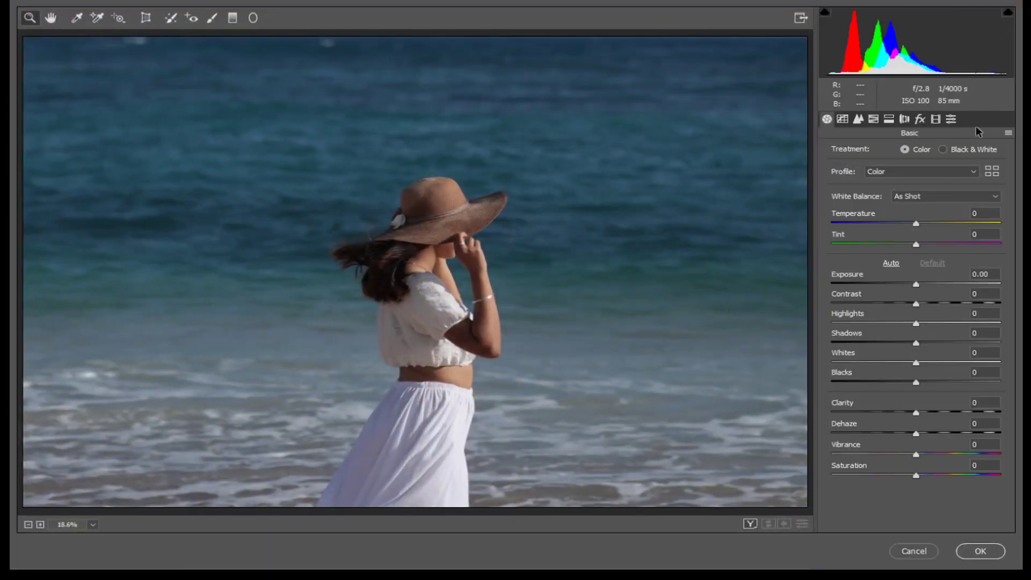
click(951, 120)
drag(1012, 171, 1015, 484)
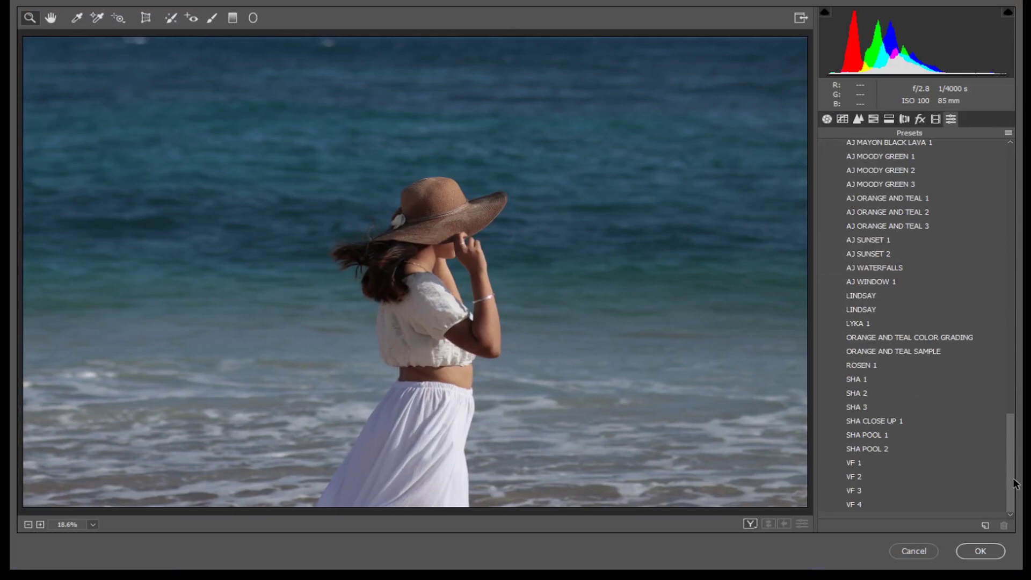
click(839, 339)
click(838, 338)
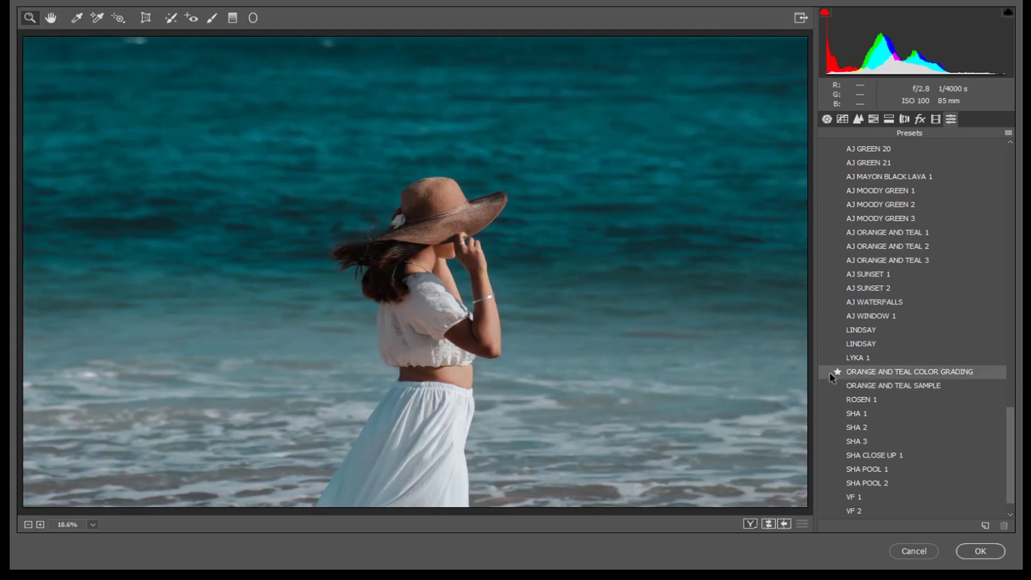
click(834, 371)
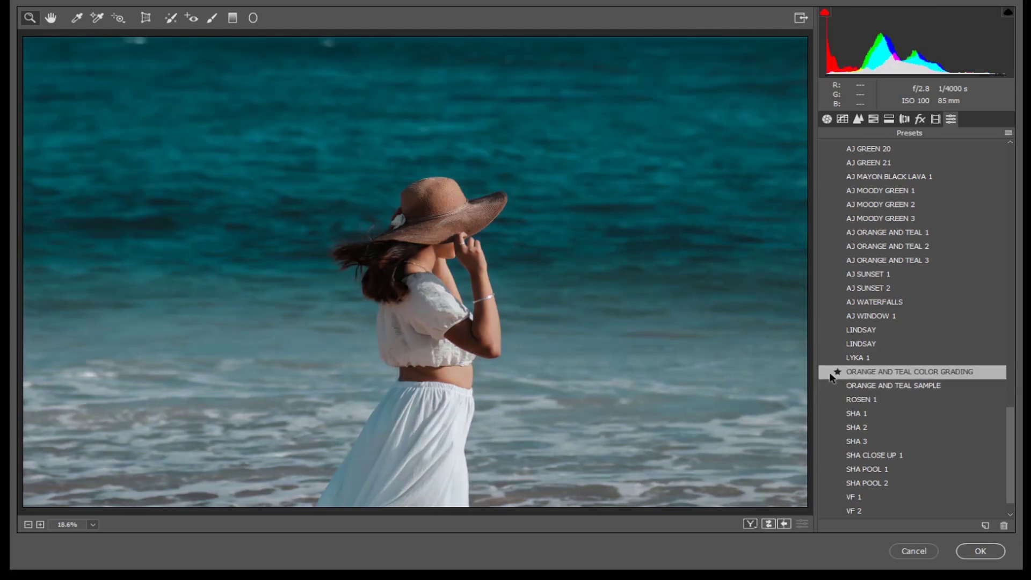
click(827, 119)
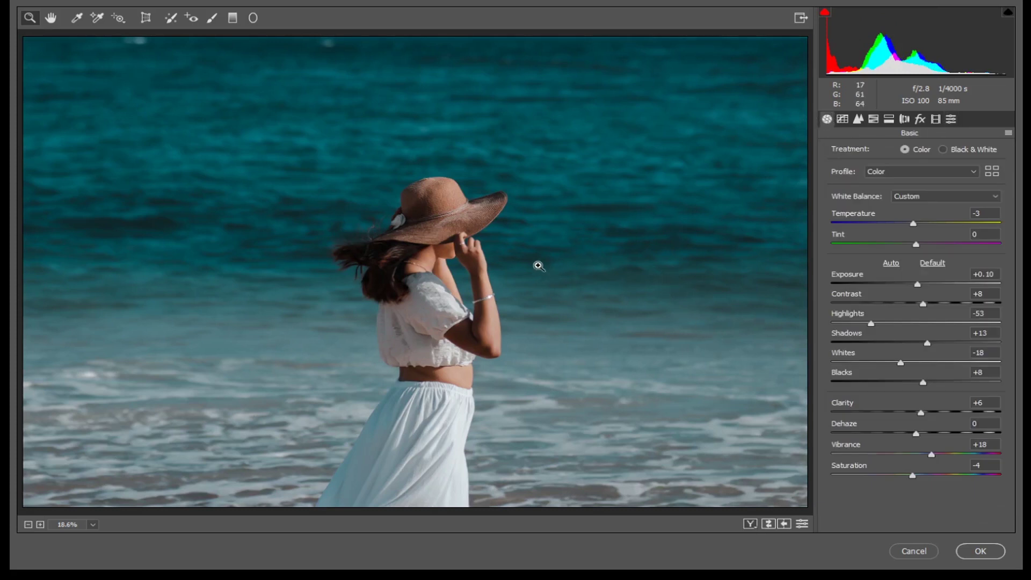
Raise Exposure to +0.75, and lower Whites to -40 and Highlights to -74
click(918, 286)
drag(919, 286, 932, 304)
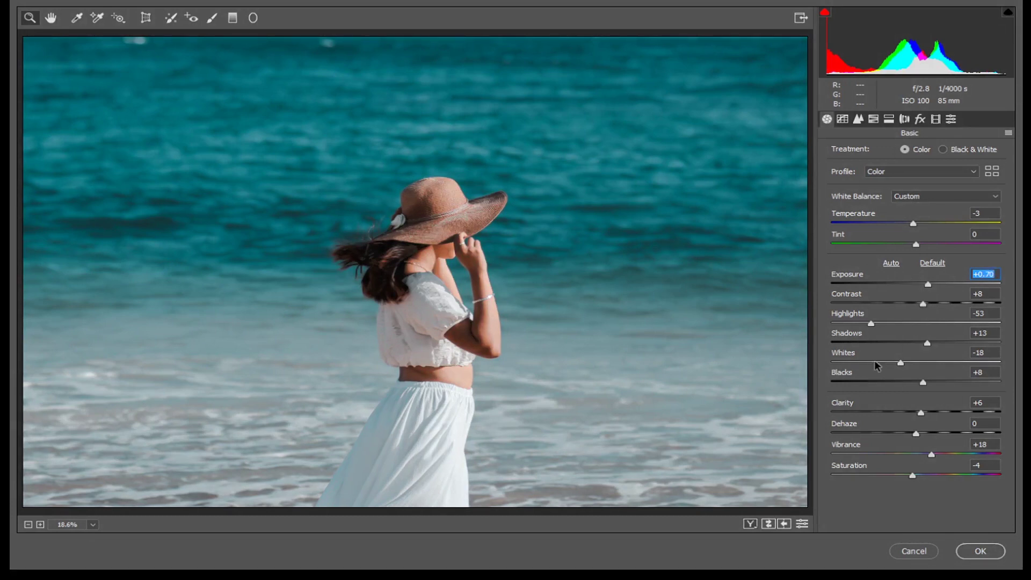
drag(930, 289, 931, 293)
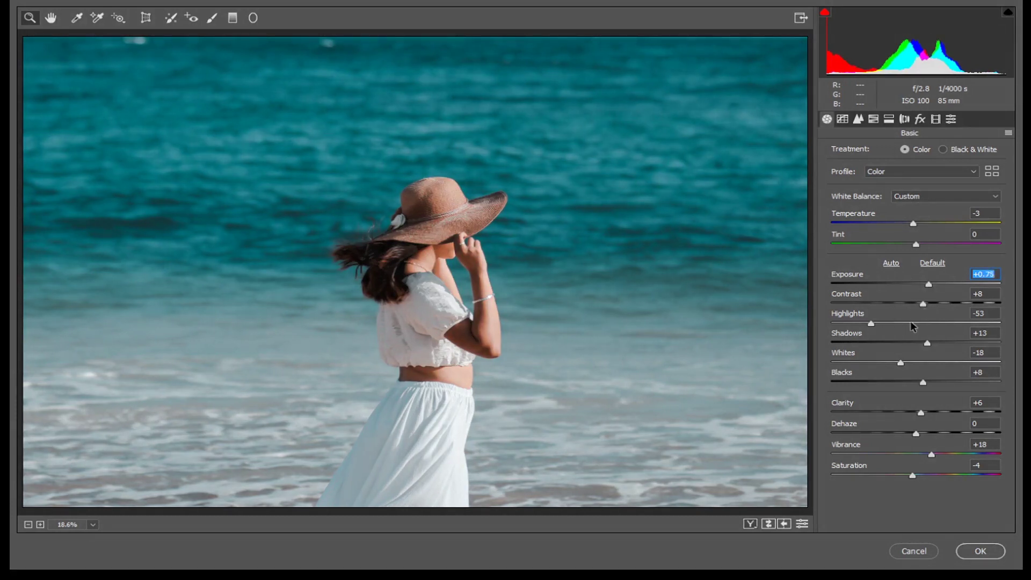
drag(901, 365, 884, 366)
drag(875, 322, 854, 323)
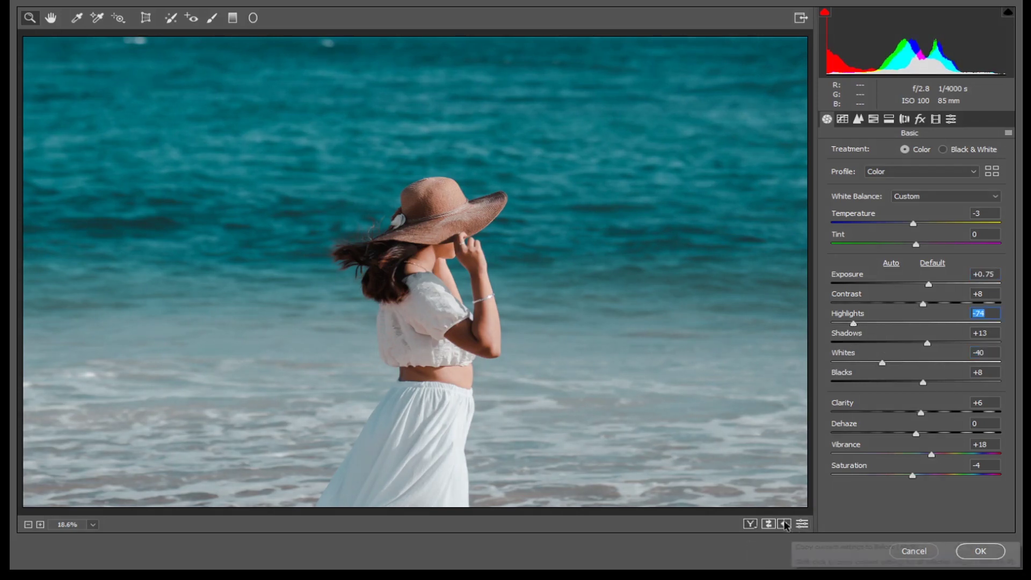
Compare the before and after versions, then commit the grade to Layer 1
click(773, 521)
click(773, 519)
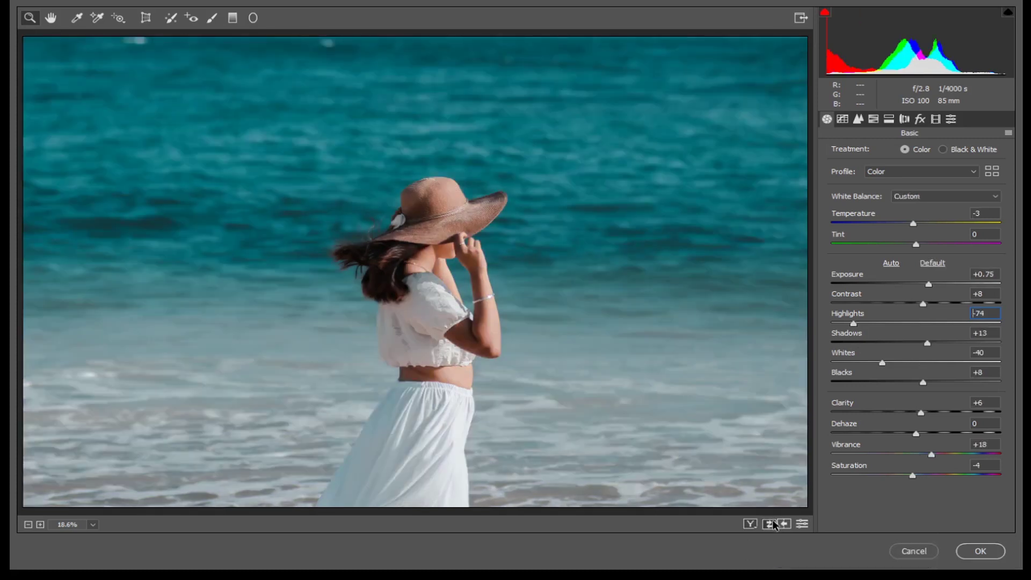
click(773, 520)
click(773, 520)
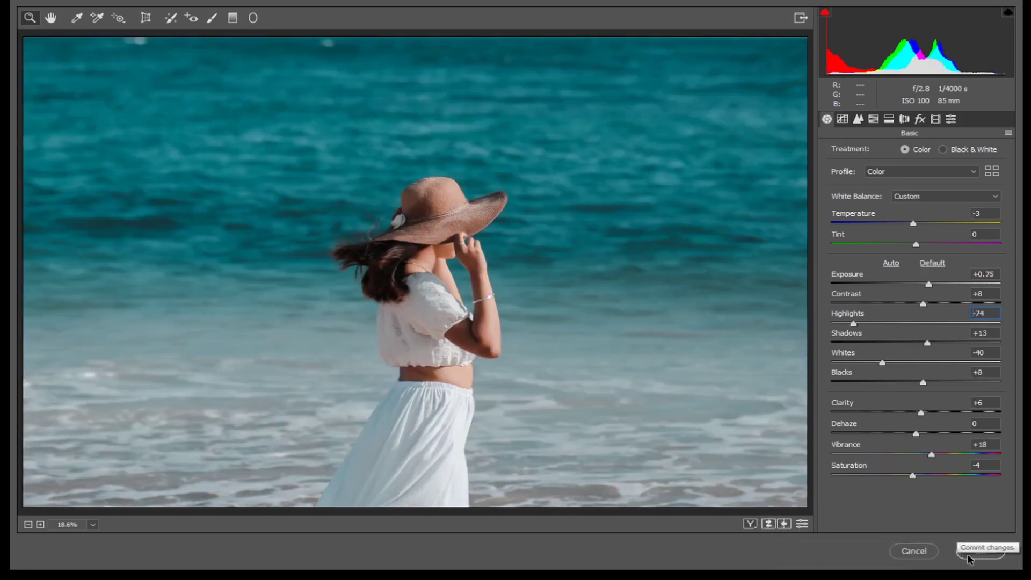
click(981, 551)
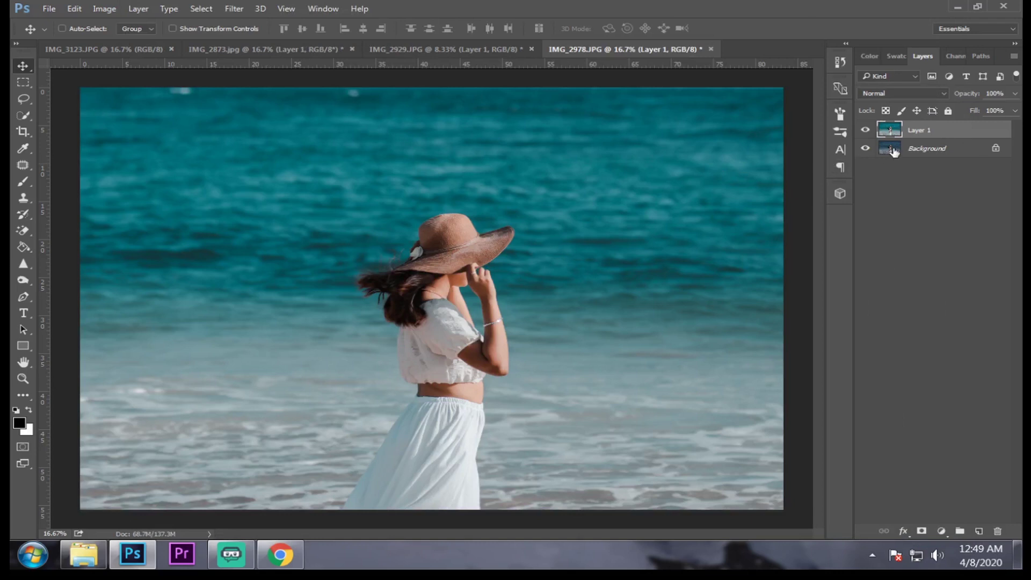
Switch to IMG_3123.JPG and duplicate its Background into Layer 1 with Ctrl+J
click(275, 50)
click(439, 51)
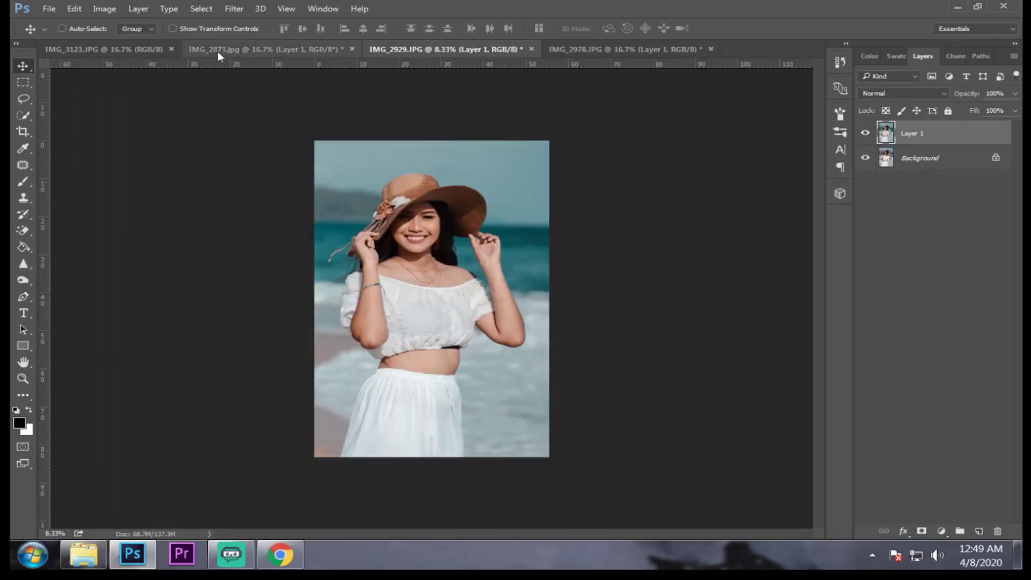
click(105, 56)
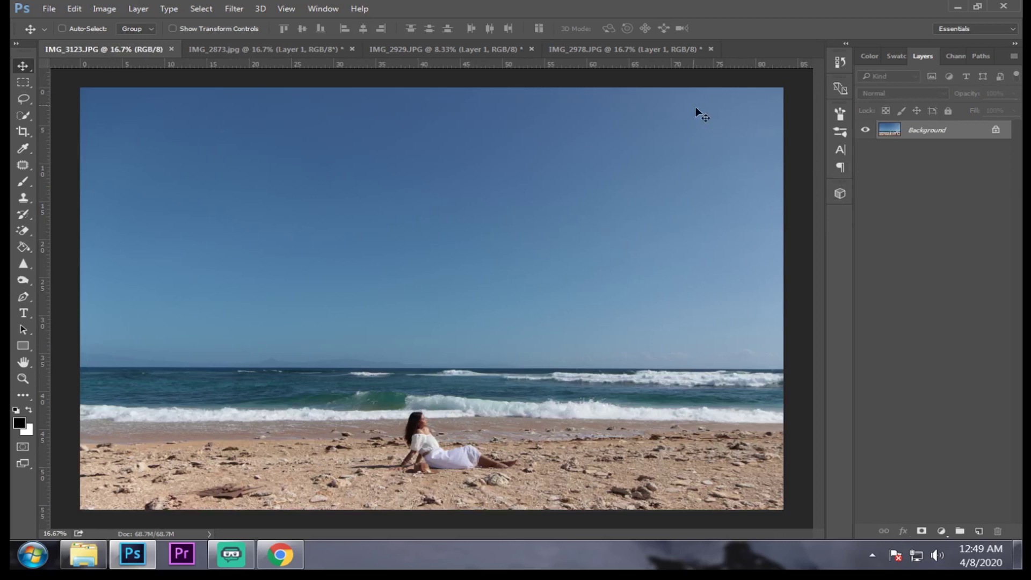
key(ctrl+j)
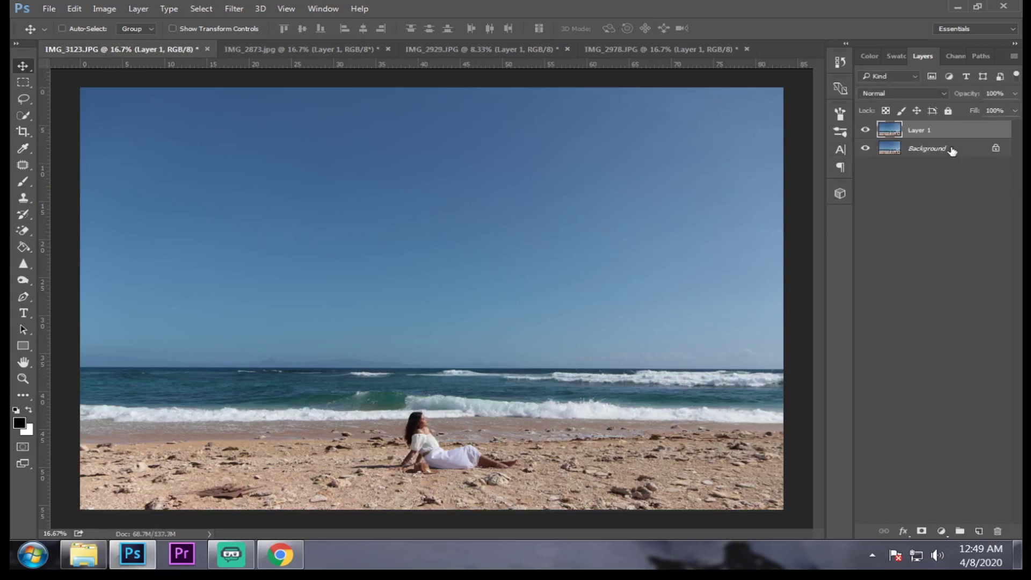
click(282, 50)
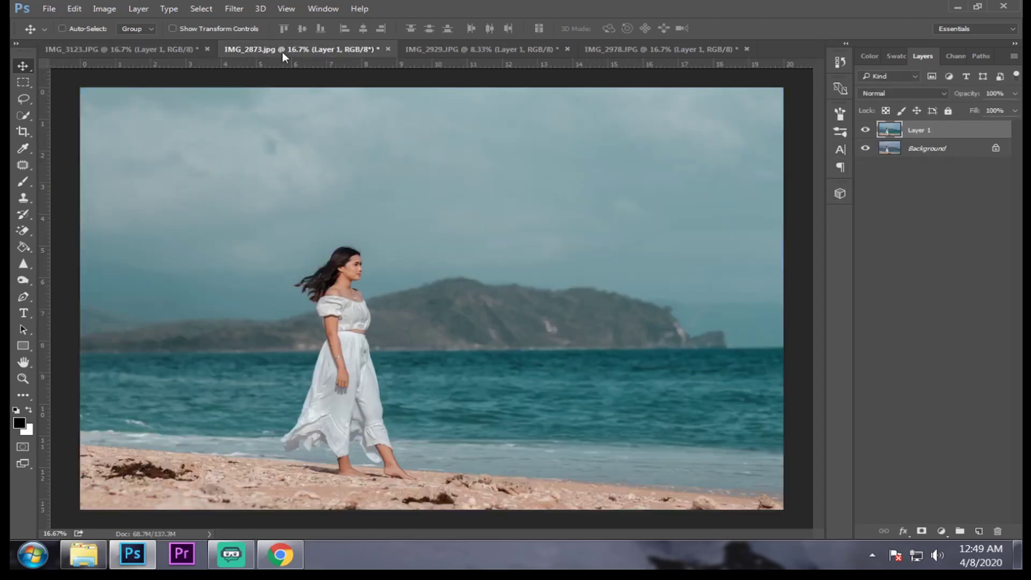
click(161, 52)
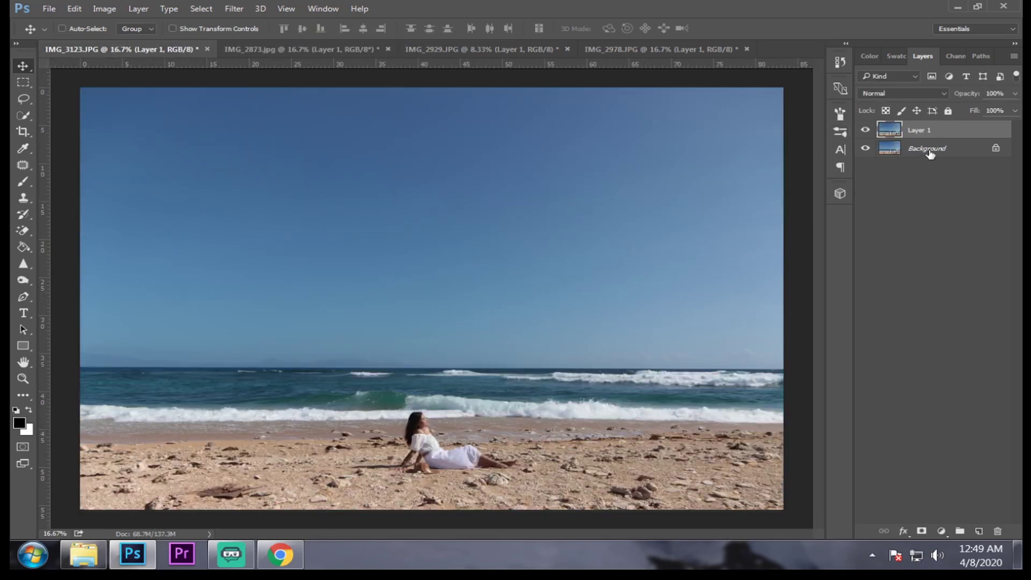
click(233, 8)
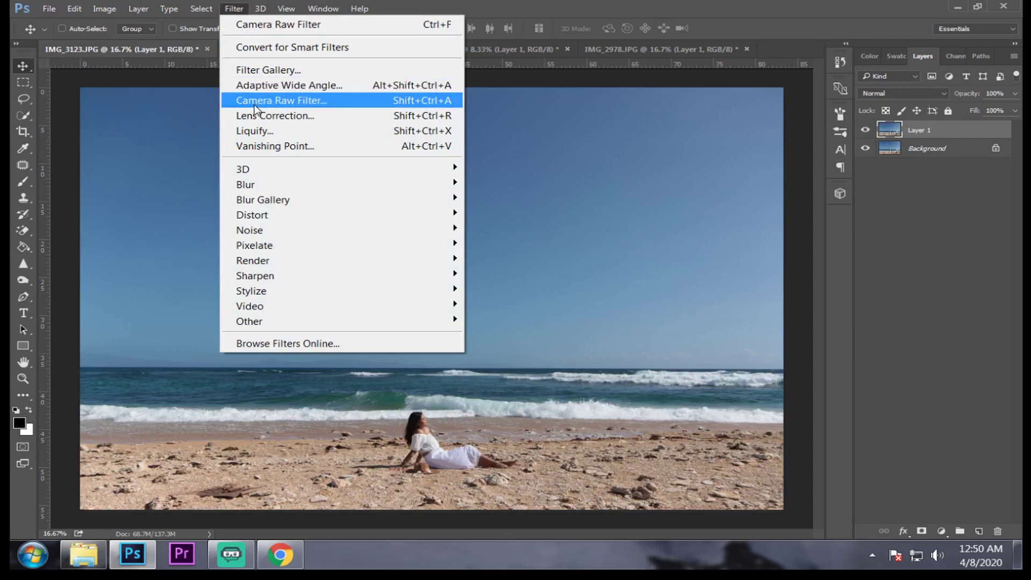
Apply the starred ORANGE AND TEAL COLOR GRADING preset to IMG_3123 in Camera Raw
click(255, 105)
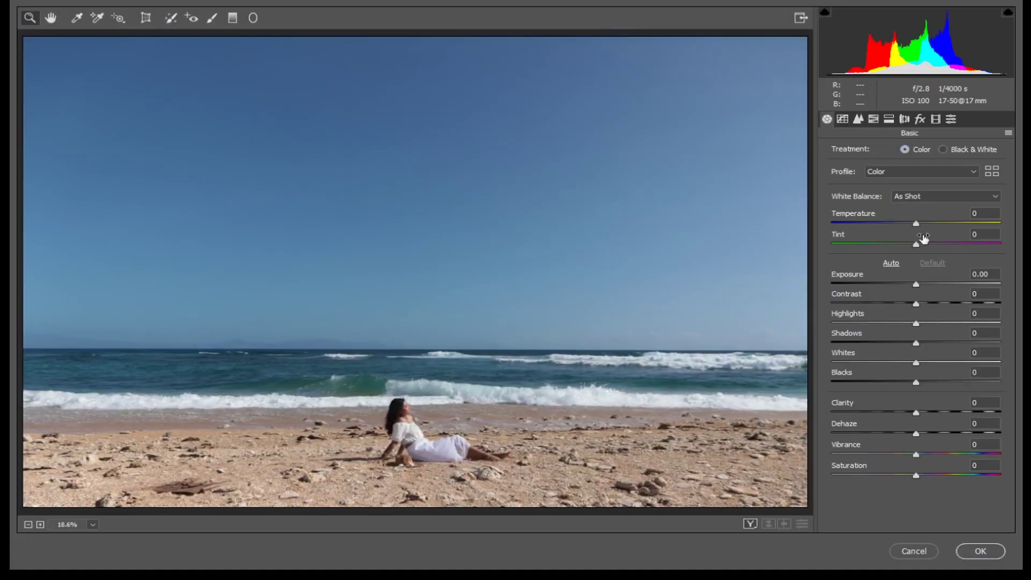
click(951, 119)
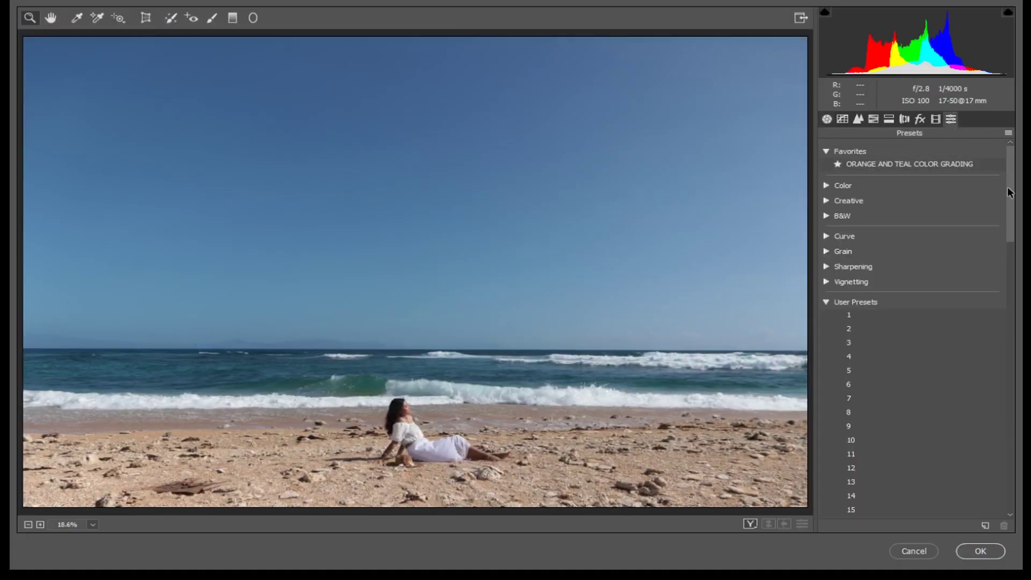
scroll(1010, 198, down, 3)
drag(1014, 211, 1022, 462)
click(855, 338)
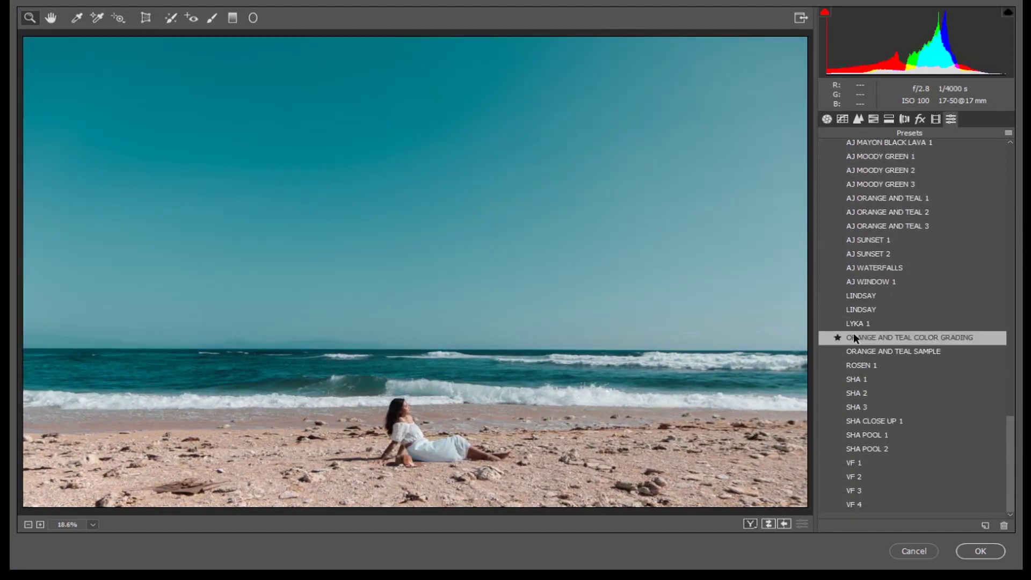
click(827, 119)
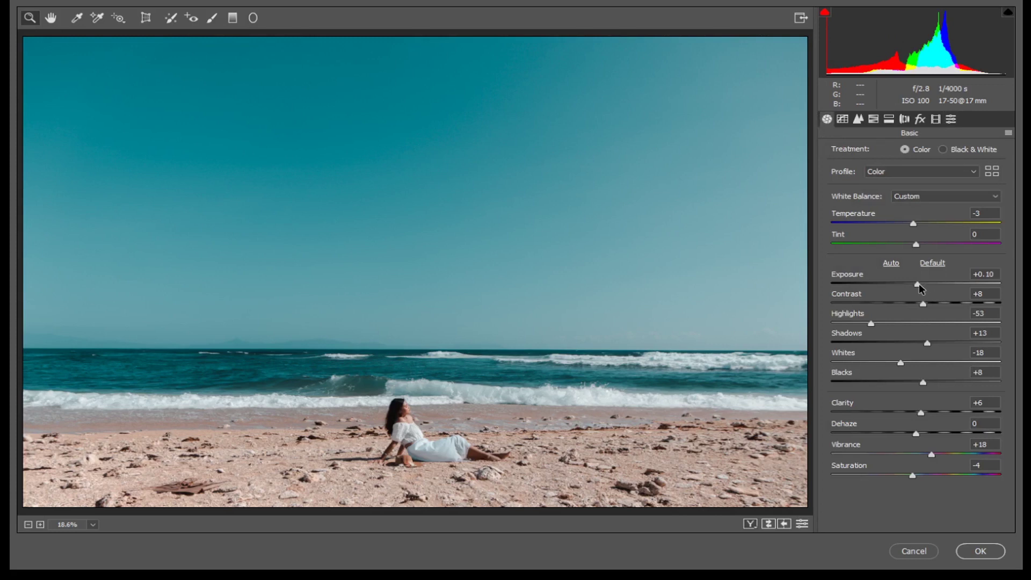
Set Exposure -0.20, Highlights -68 and Whites -58, compare with the original, and commit
drag(919, 285, 914, 286)
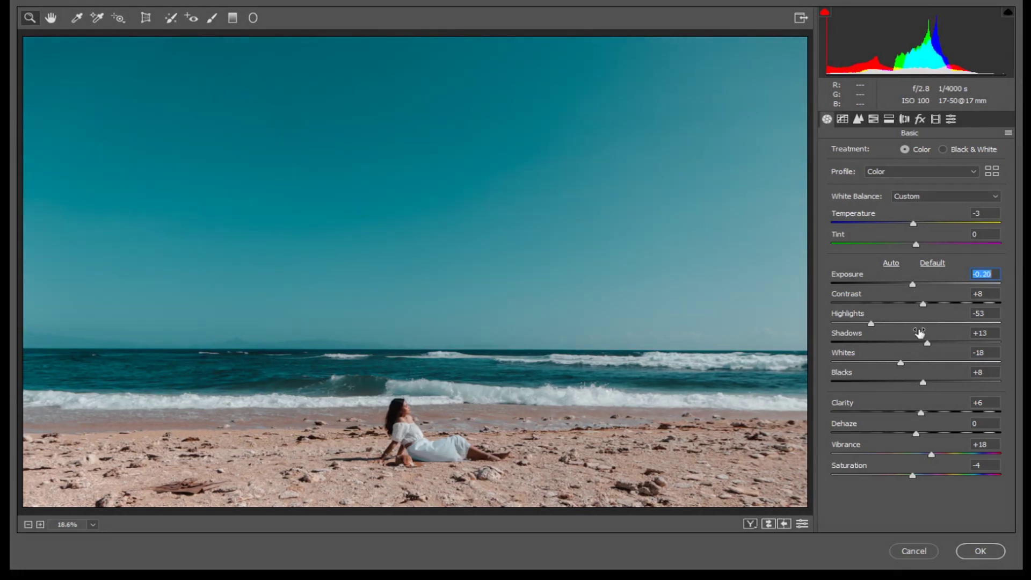
drag(871, 324, 859, 324)
drag(902, 363, 867, 367)
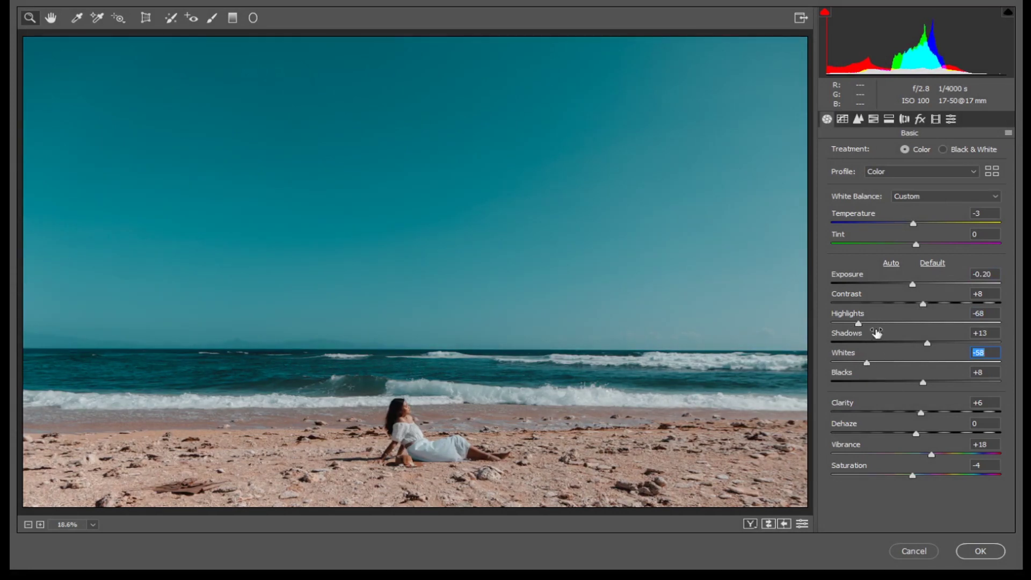
click(768, 525)
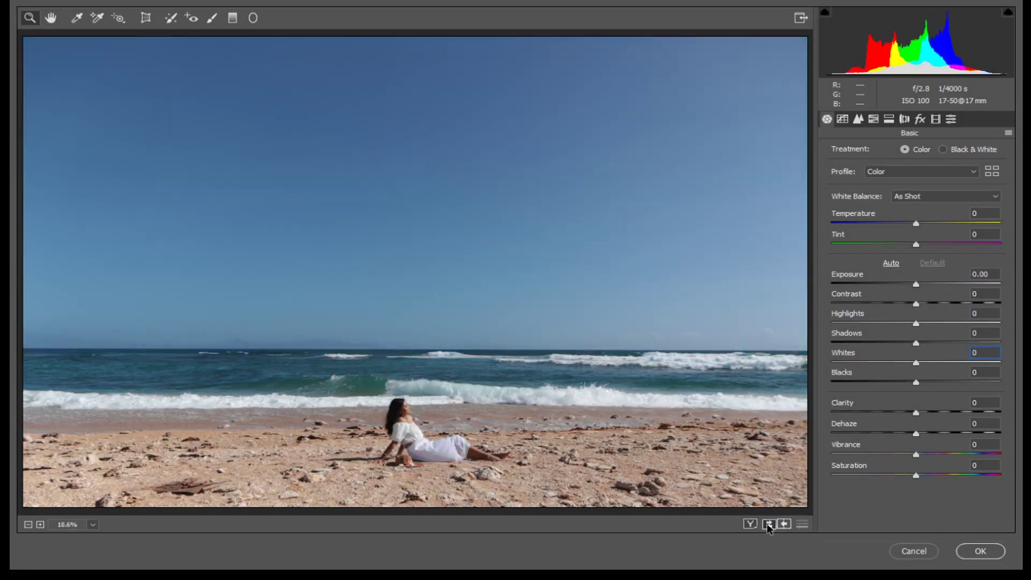
click(767, 525)
click(992, 560)
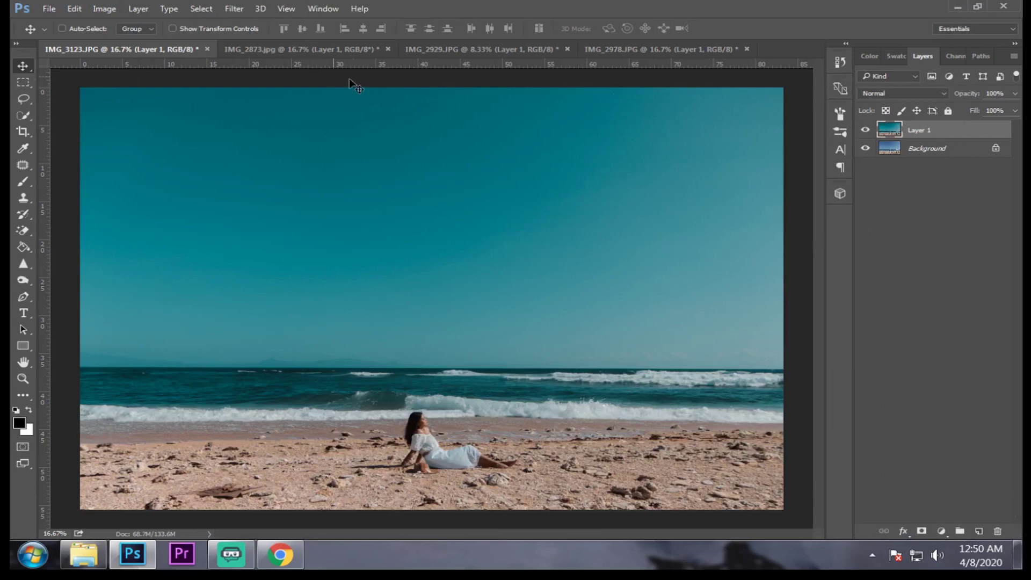
Cycle twice through IMG_2873, IMG_2929, IMG_2978 and IMG_3123, ending on IMG_2873.jpg
click(297, 49)
click(443, 48)
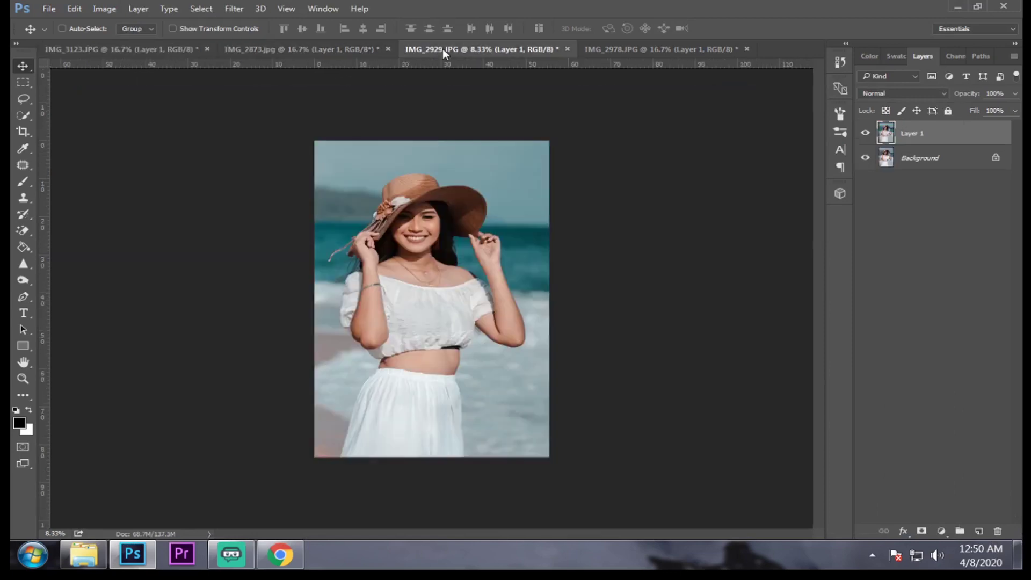
click(651, 51)
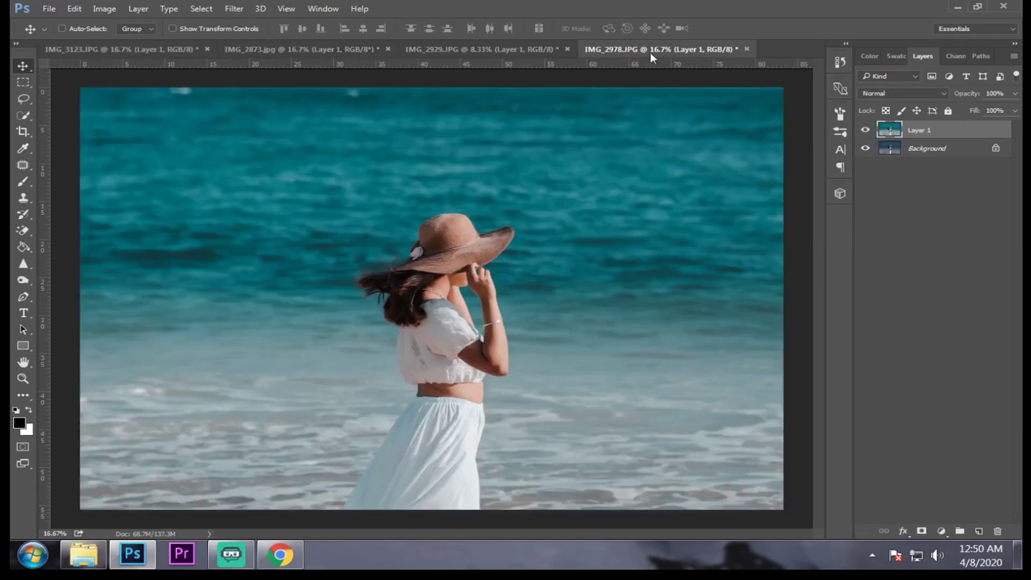
click(155, 53)
click(257, 53)
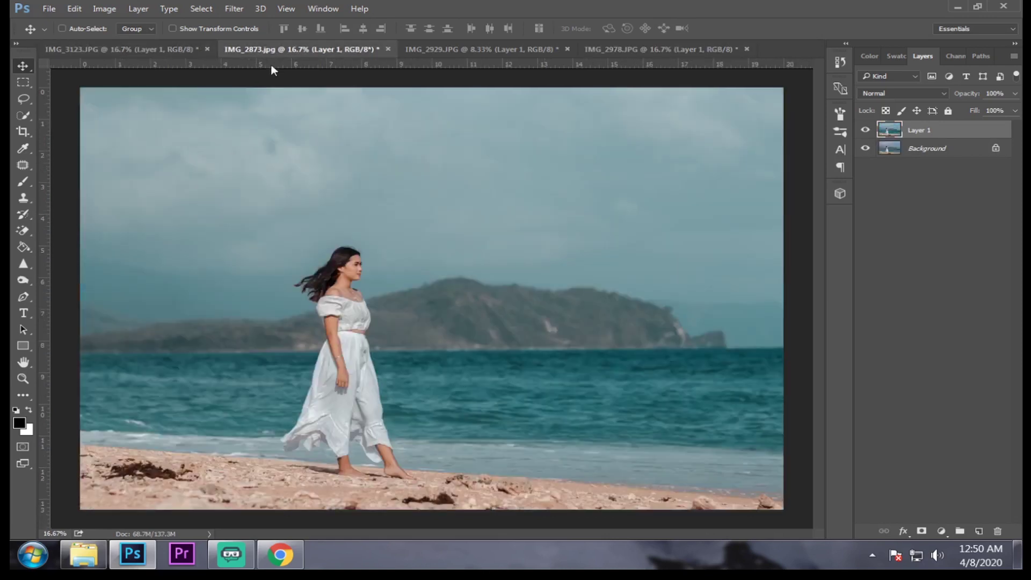
click(453, 47)
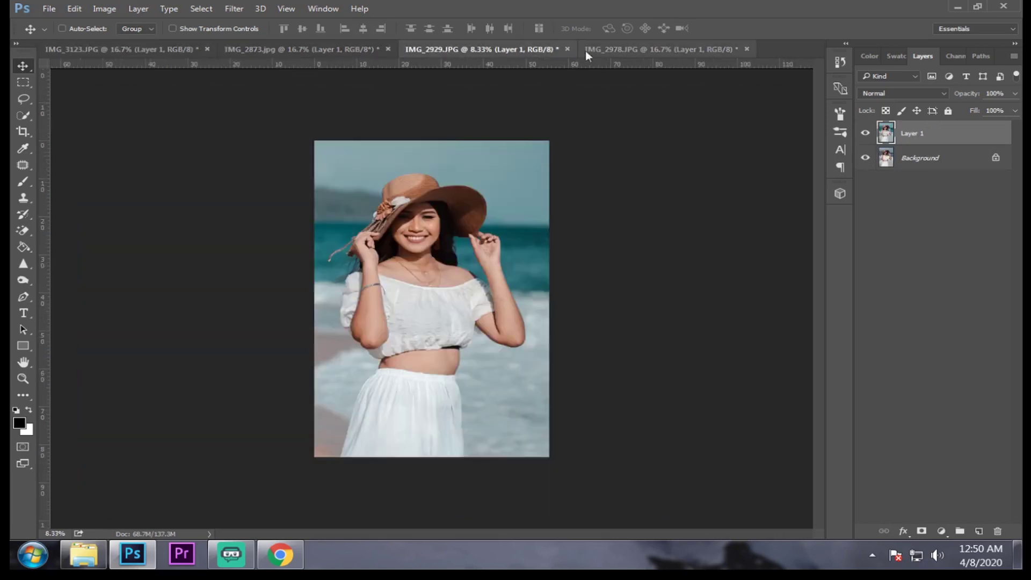
click(640, 50)
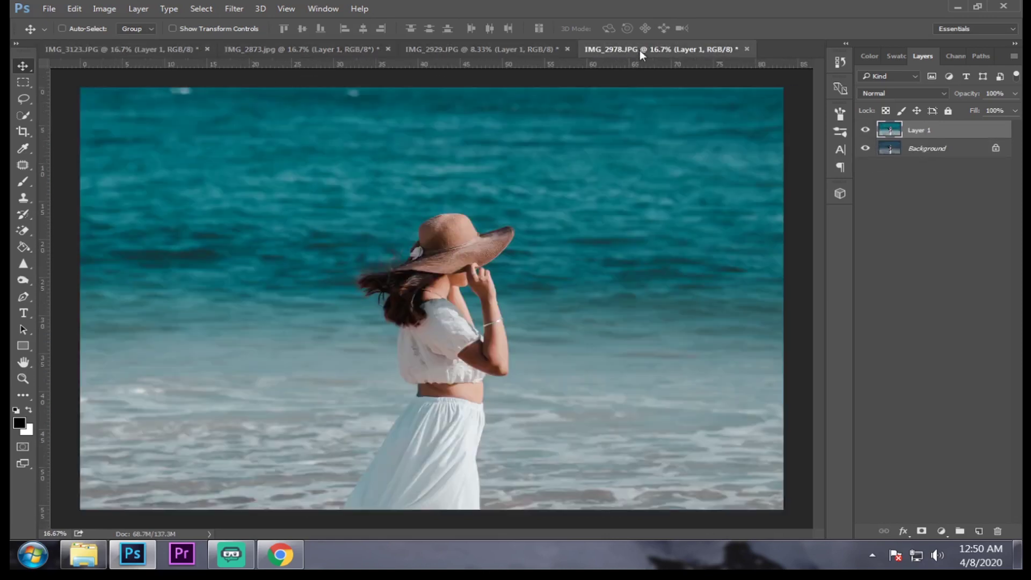
click(313, 53)
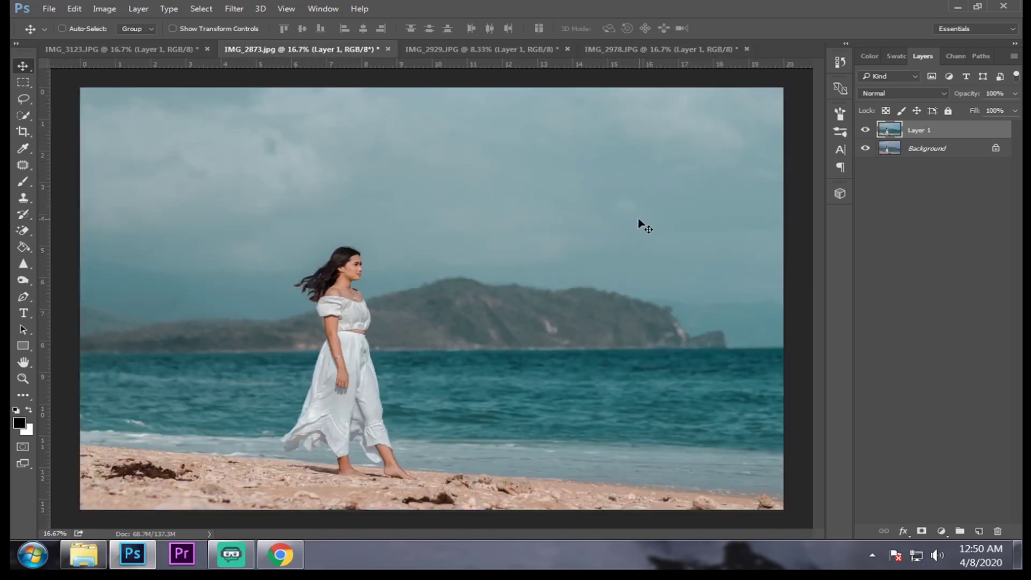